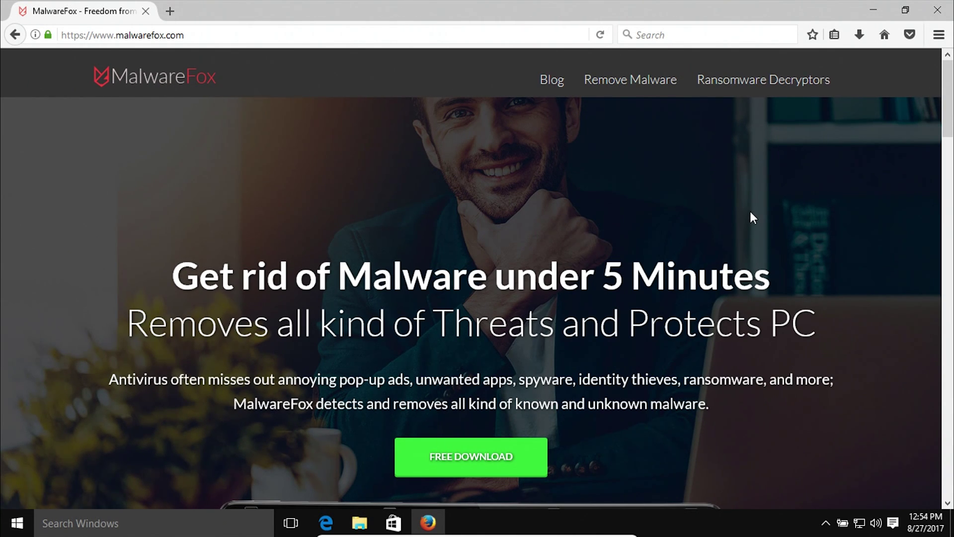
# Step: Look through the MalwareFox homepage, including the benefits and the Free and Premium feature comparison
pyautogui.scroll(-8, 750, 213)
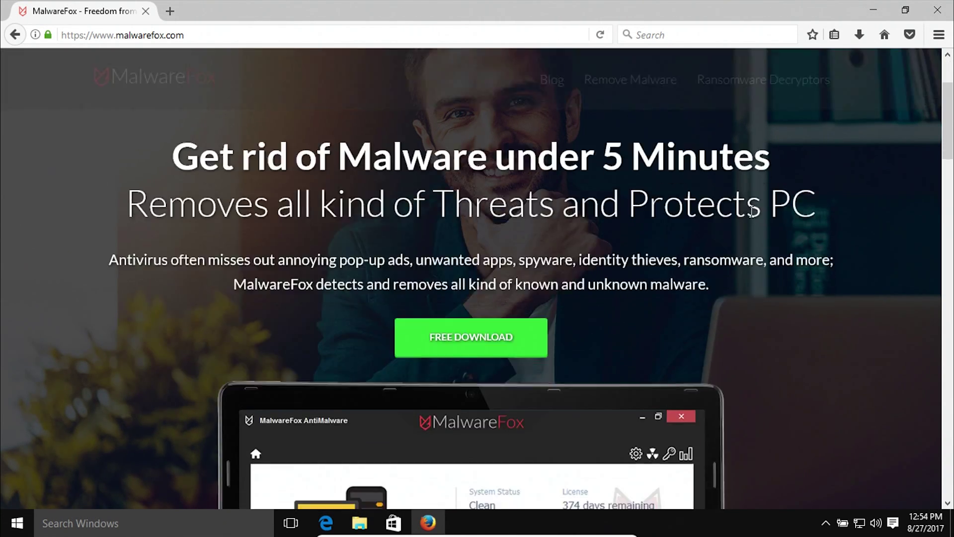
pyautogui.scroll(-20, 750, 218)
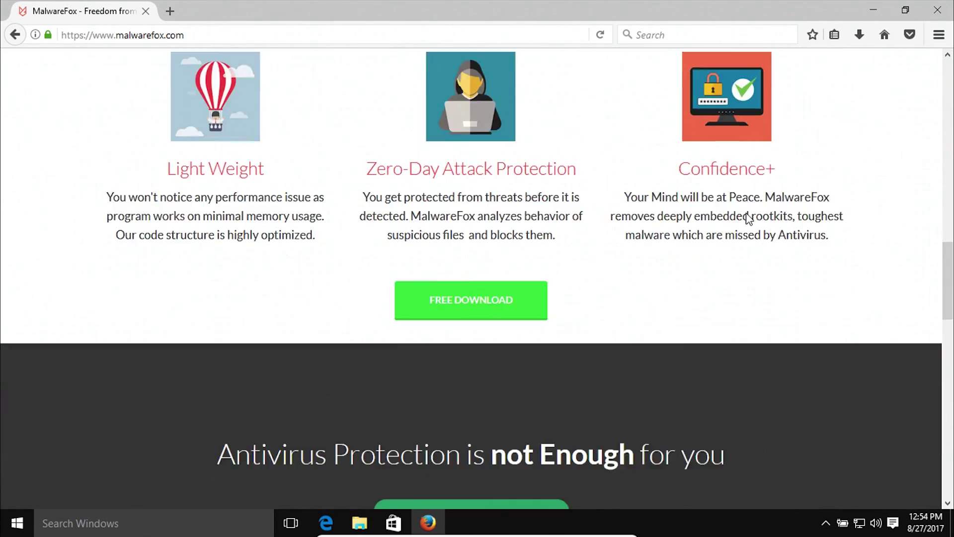
pyautogui.scroll(-7, 747, 219)
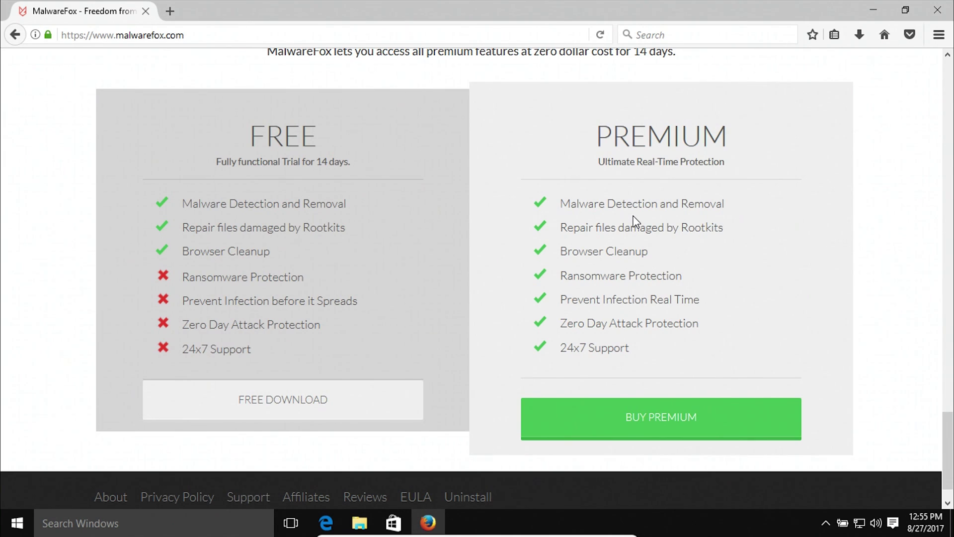
pyautogui.scroll(20, 633, 216)
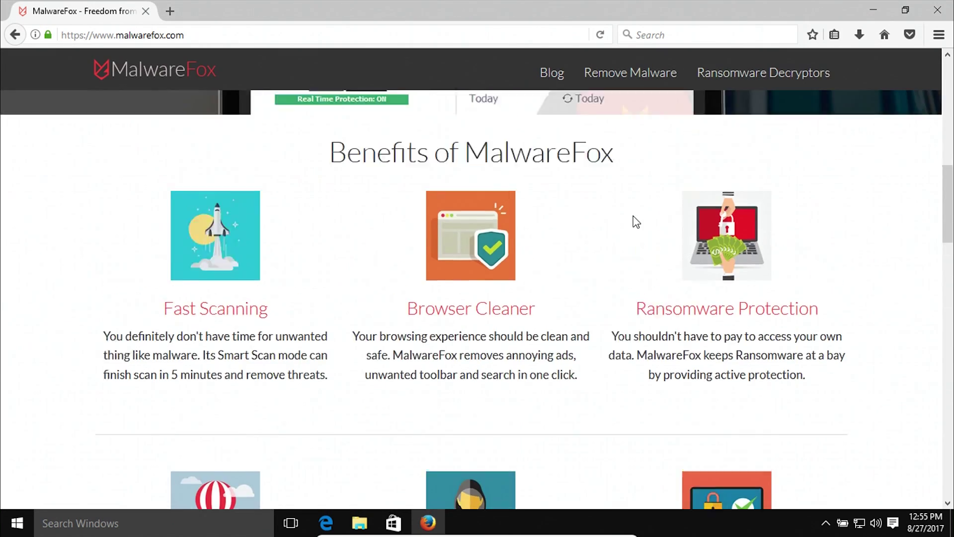
pyautogui.scroll(8, 633, 217)
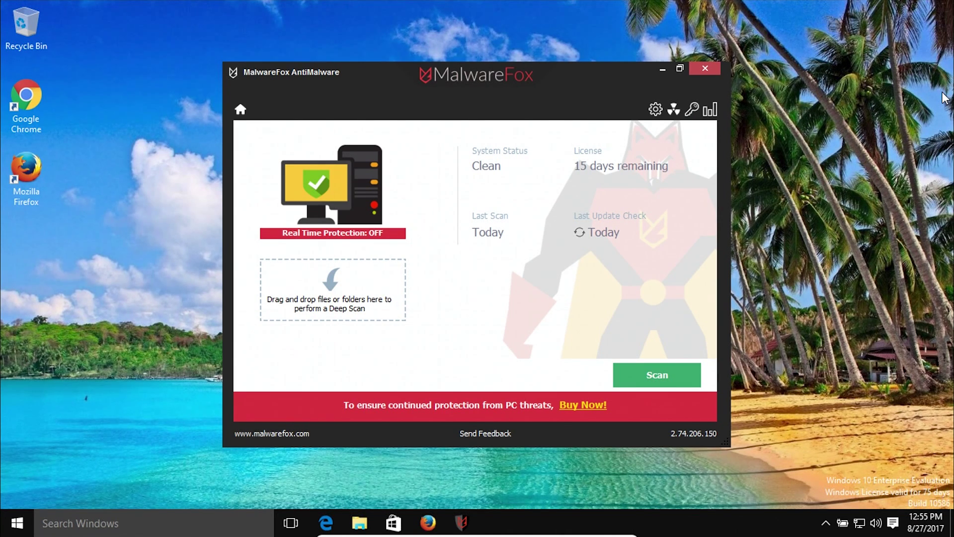
# Step: Review MalwareFox's Real Time Protection settings, check for updates, and proceed past the warning to the Advanced settings
pyautogui.moveTo(548, 76)
pyautogui.mouseDown()
pyautogui.moveTo(541, 58)
pyautogui.moveTo(536, 76)
pyautogui.moveTo(540, 65)
pyautogui.mouseUp()
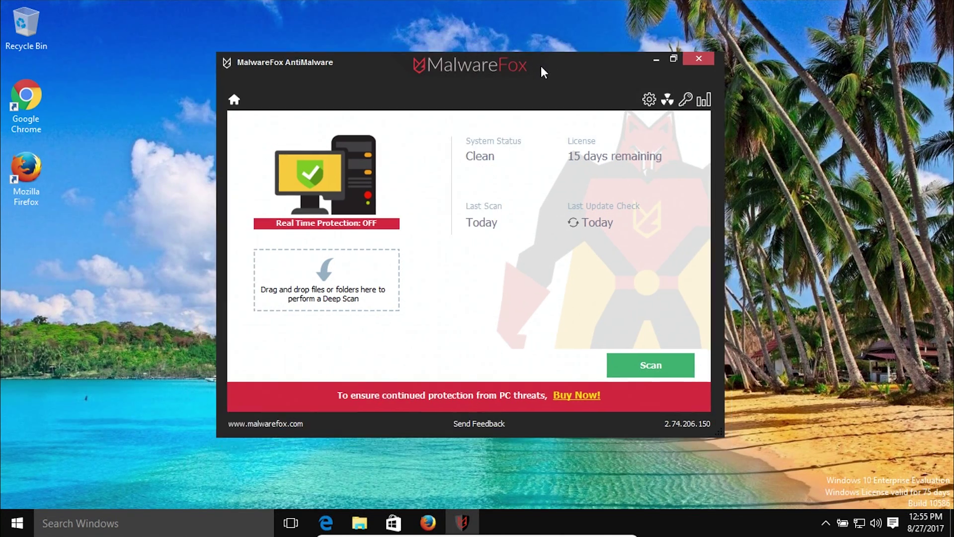
pyautogui.click(649, 102)
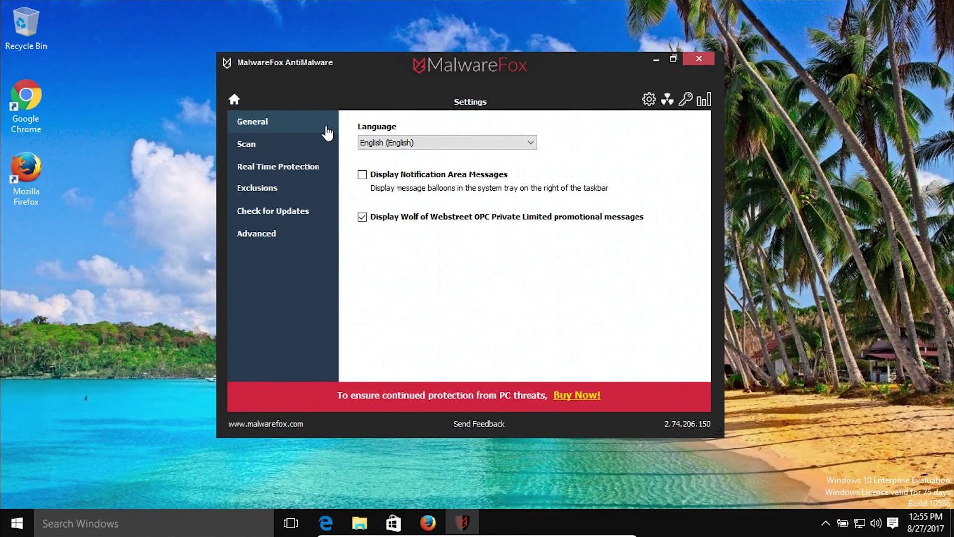
pyautogui.click(269, 167)
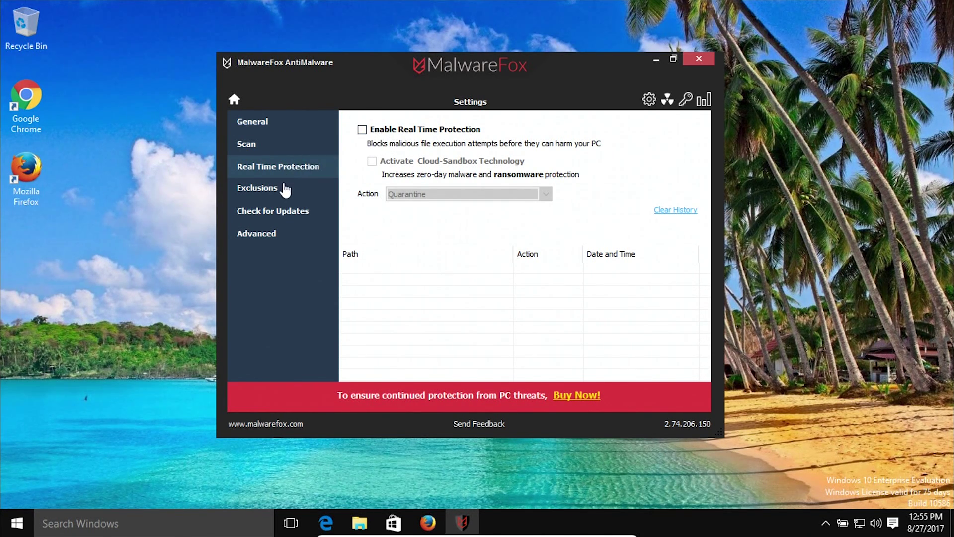
pyautogui.click(277, 218)
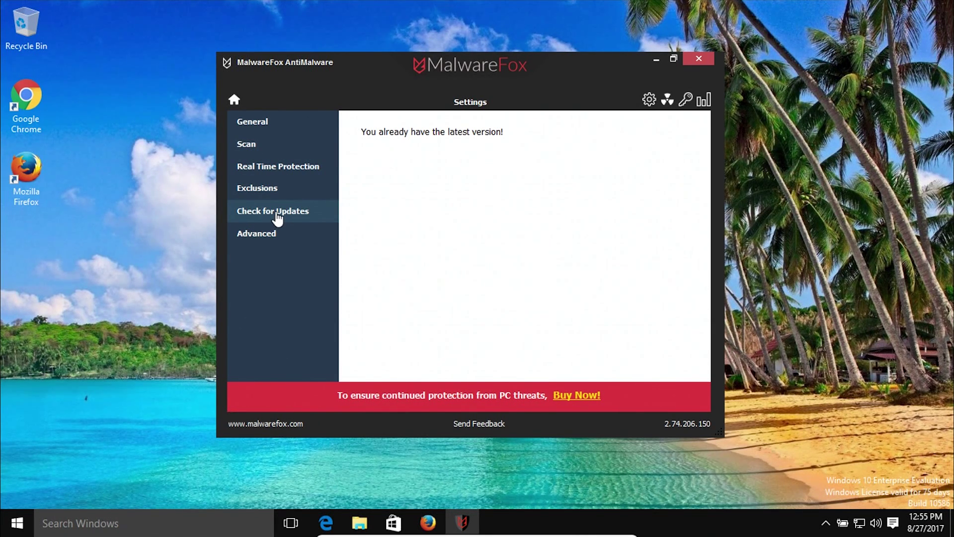
pyautogui.click(259, 237)
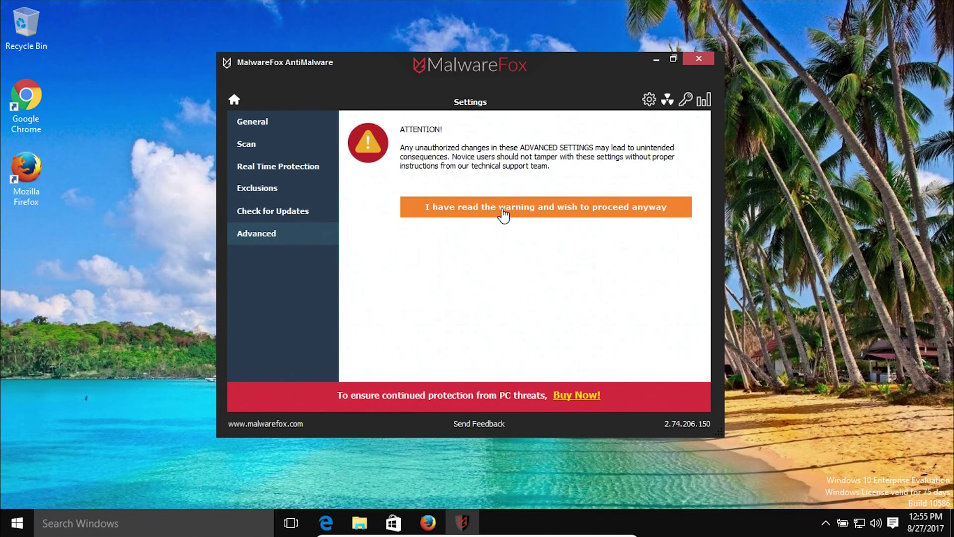
pyautogui.click(487, 214)
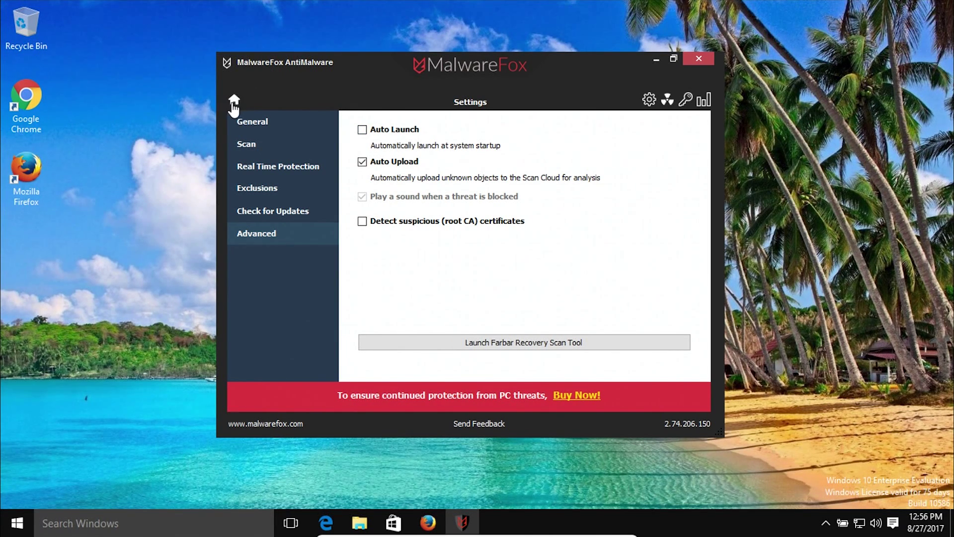
# Step: Return to the MalwareFox home screen and start a scan
pyautogui.click(233, 101)
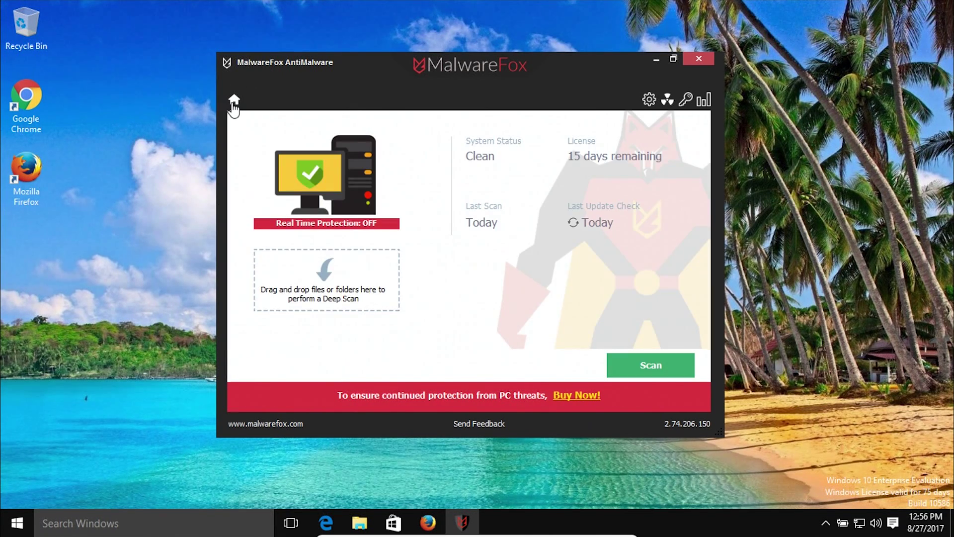
pyautogui.click(639, 367)
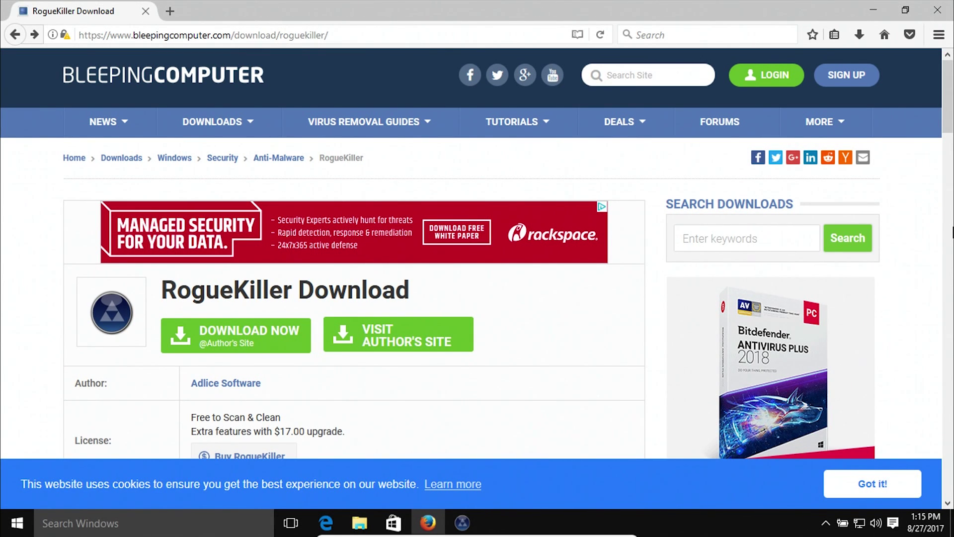
# Step: Highlight the RogueKiller title on its BleepingComputer download page and continue the RogueKiller setup without entering a license ID or key
pyautogui.moveTo(176, 290); pyautogui.dragTo(275, 292)
pyautogui.click(3, 285)
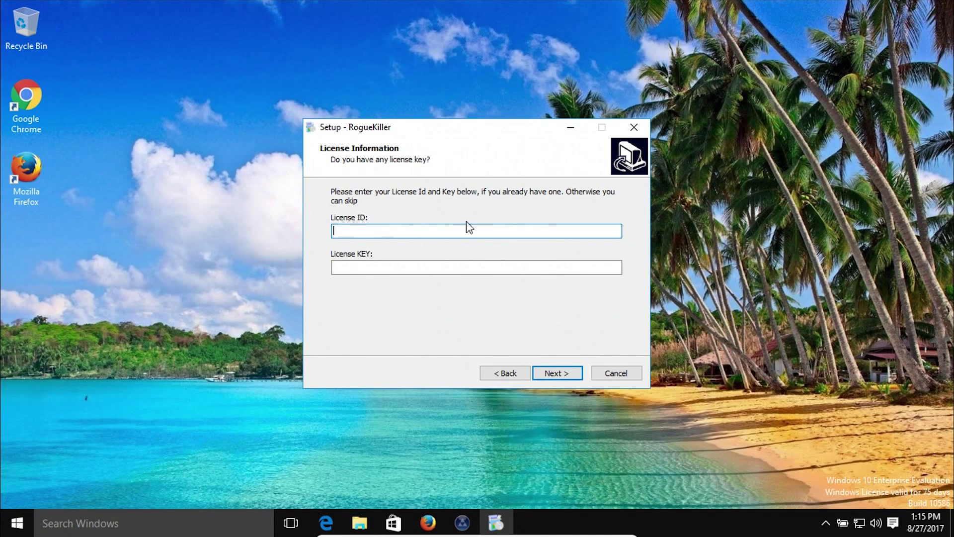
pyautogui.click(550, 375)
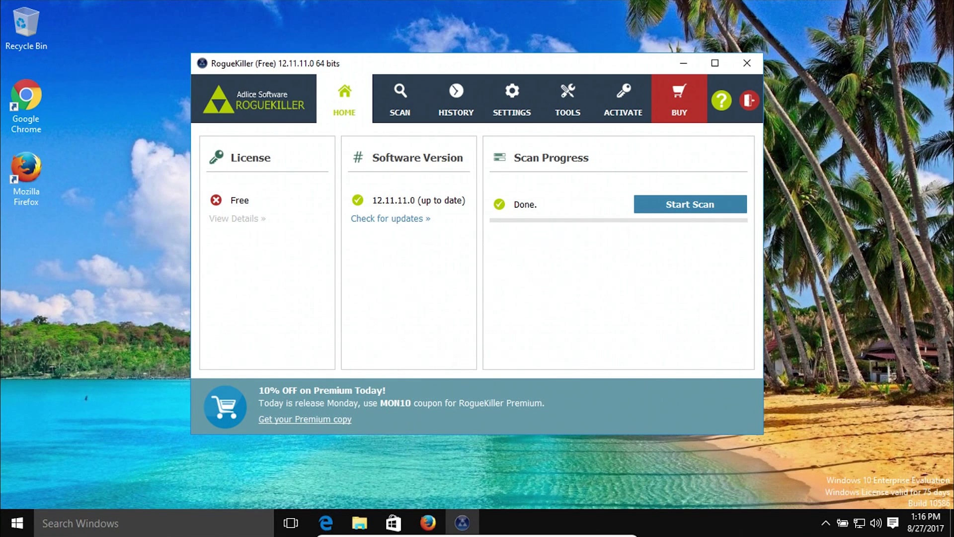
# Step: Reposition the RogueKiller window and check the program for updates, dismissing the resulting message
pyautogui.moveTo(477, 69); pyautogui.dragTo(459, 60)
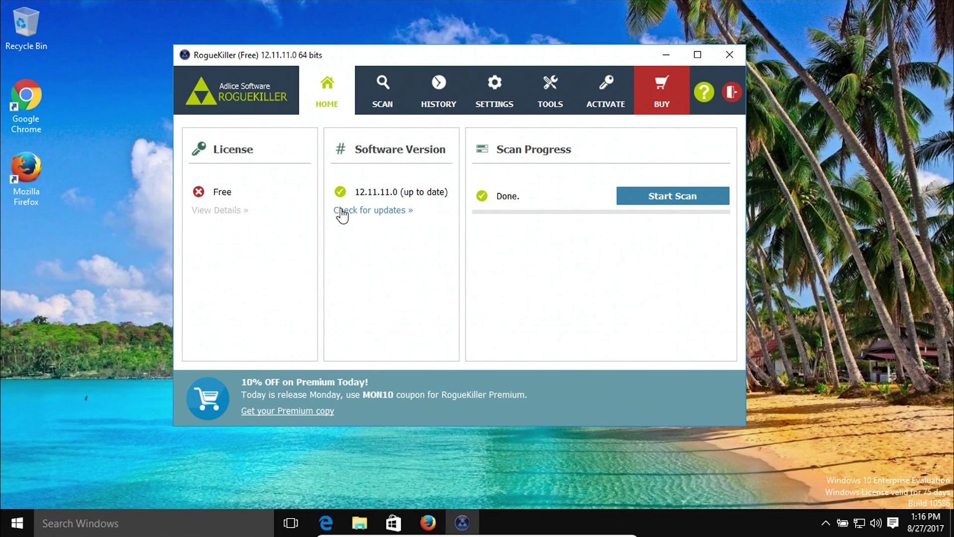
pyautogui.click(369, 211)
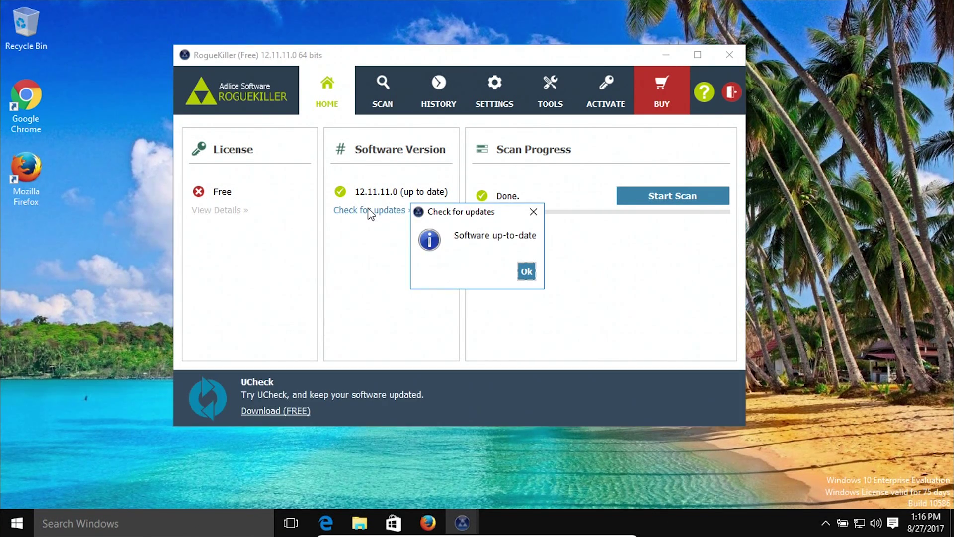
pyautogui.click(521, 273)
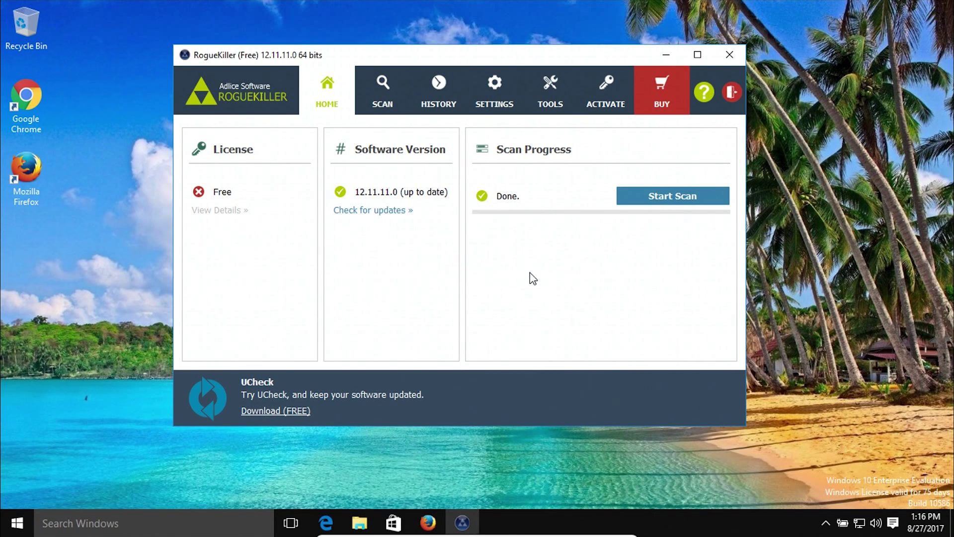
# Step: Start a RogueKiller scan with the default scan options
pyautogui.click(654, 199)
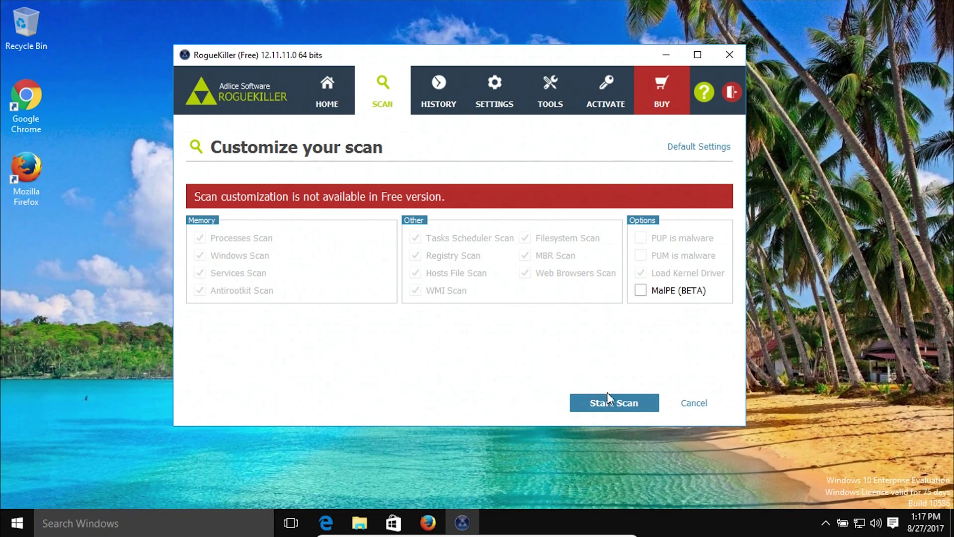
pyautogui.click(611, 406)
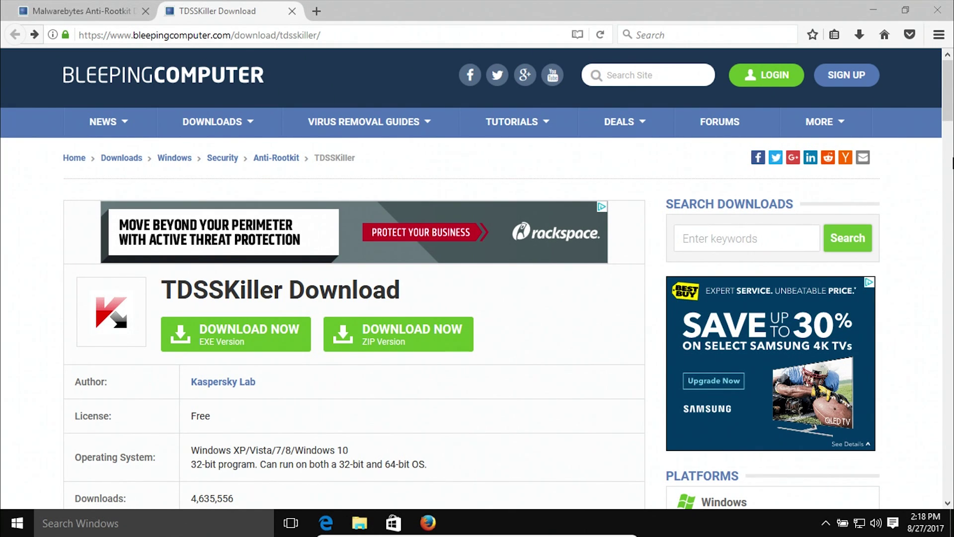
# Step: Examine the tool name and author on the BleepingComputer TDSSKiller download page
pyautogui.doubleClick(204, 293)
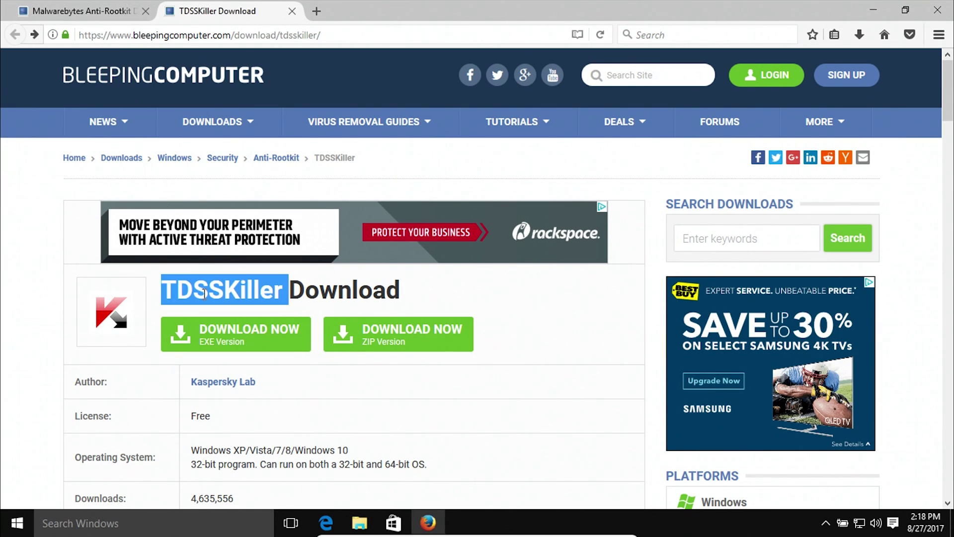
pyautogui.click(4, 284)
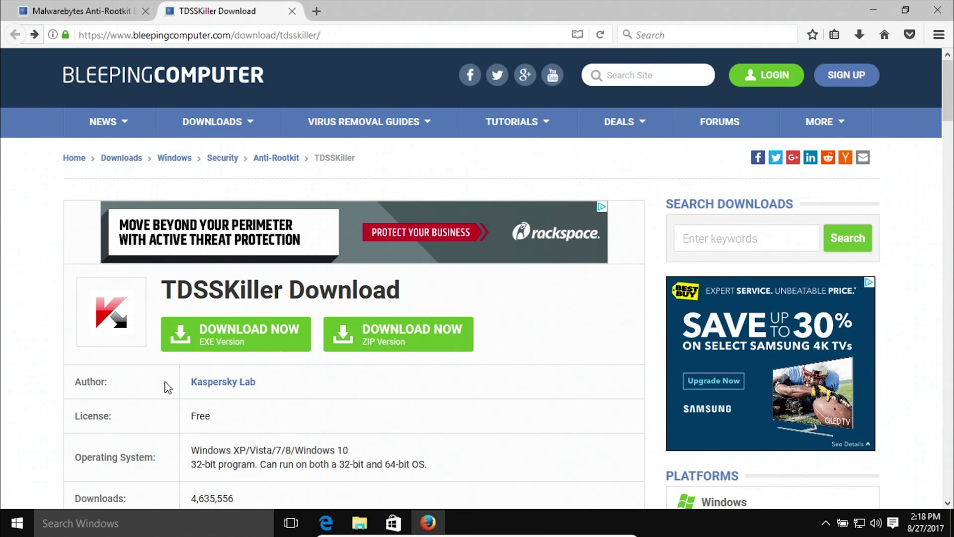
pyautogui.moveTo(188, 383); pyautogui.dragTo(268, 399)
pyautogui.click(3, 298)
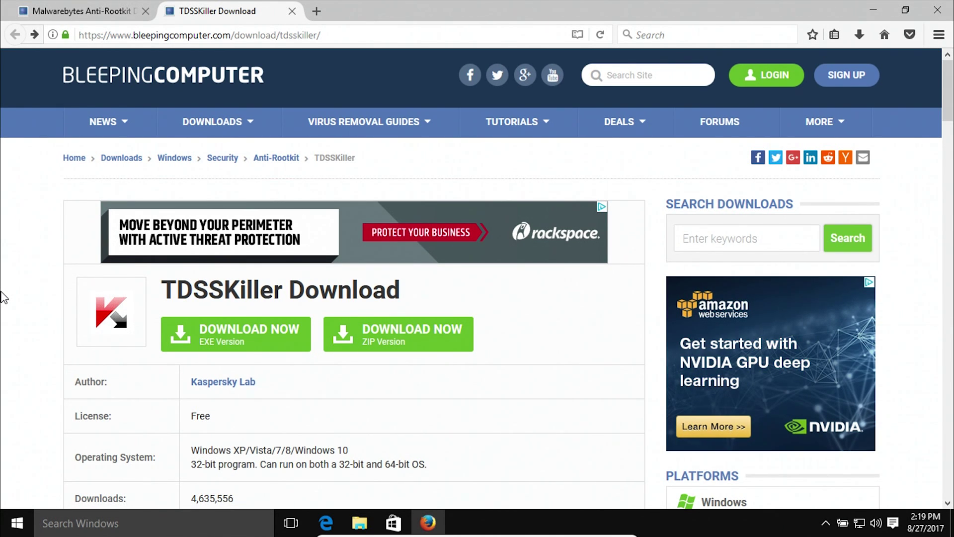
# Step: Examine the Malwarebytes Anti-Rootkit download page, highlighting the product name, the beta notice and the last-updated date
pyautogui.hotkey('ctrl', 'shift', 'Tab')
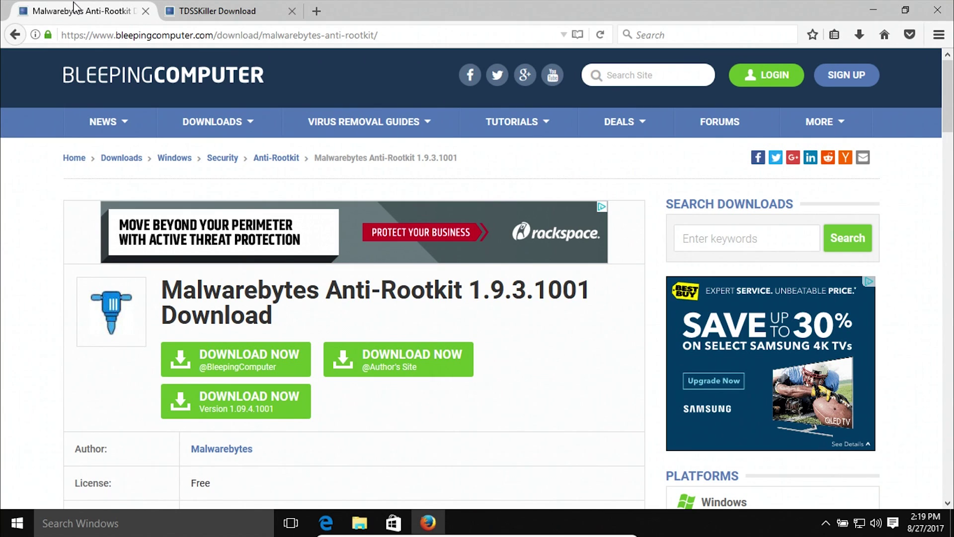
pyautogui.scroll(-3, 26, 247)
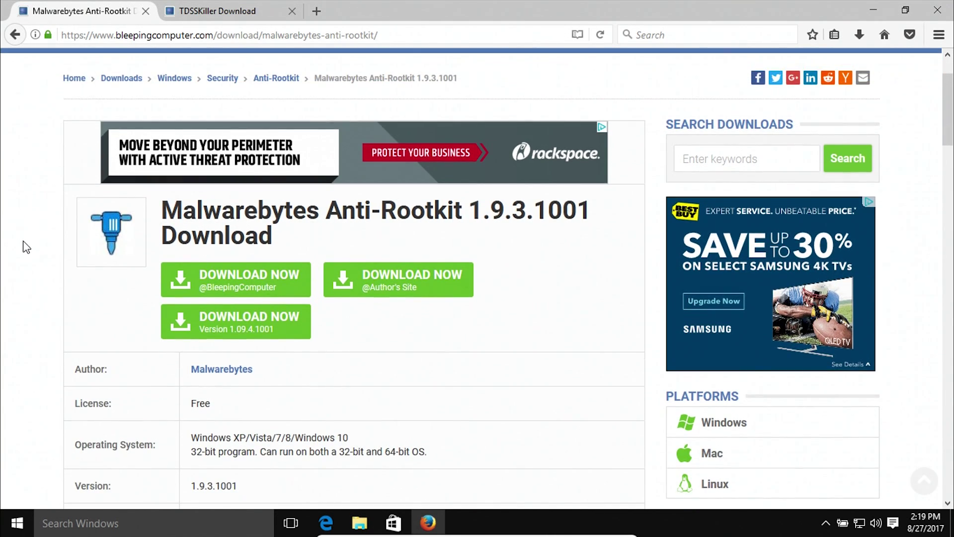
pyautogui.doubleClick(228, 211)
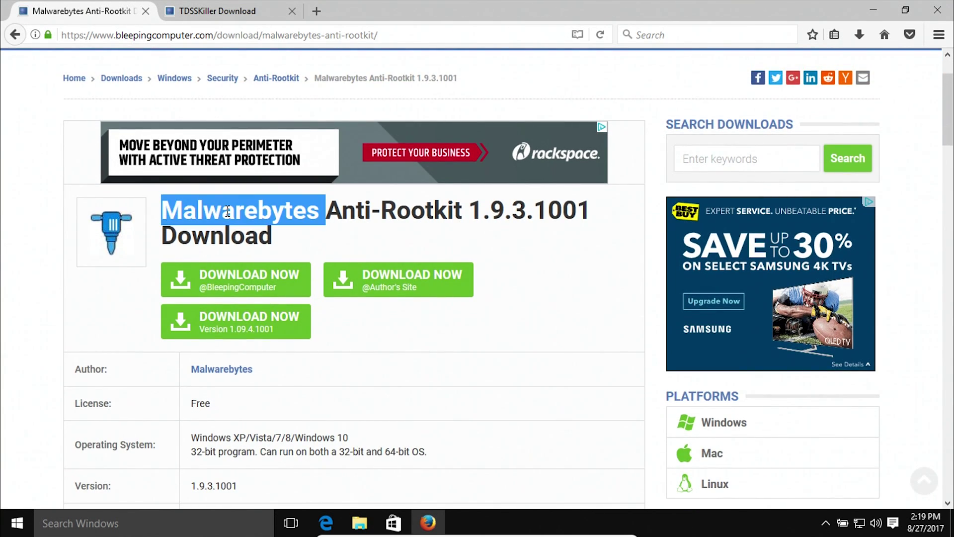
pyautogui.click(4, 201)
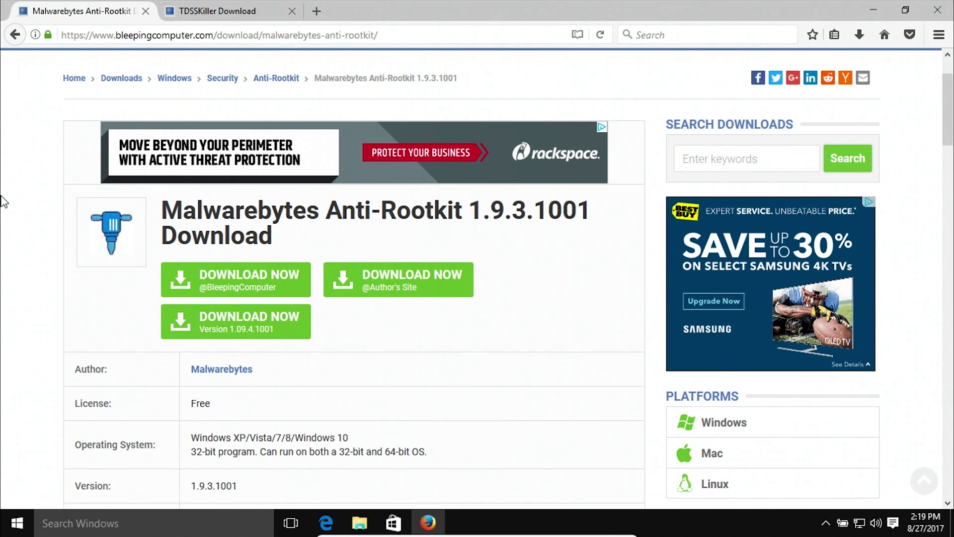
pyautogui.scroll(-10, 4, 201)
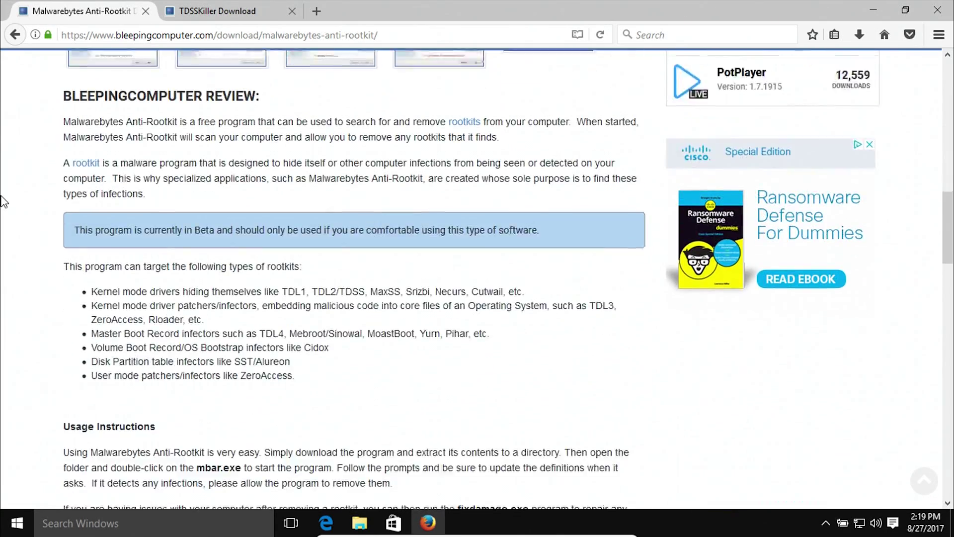
pyautogui.moveTo(135, 206); pyautogui.dragTo(258, 205)
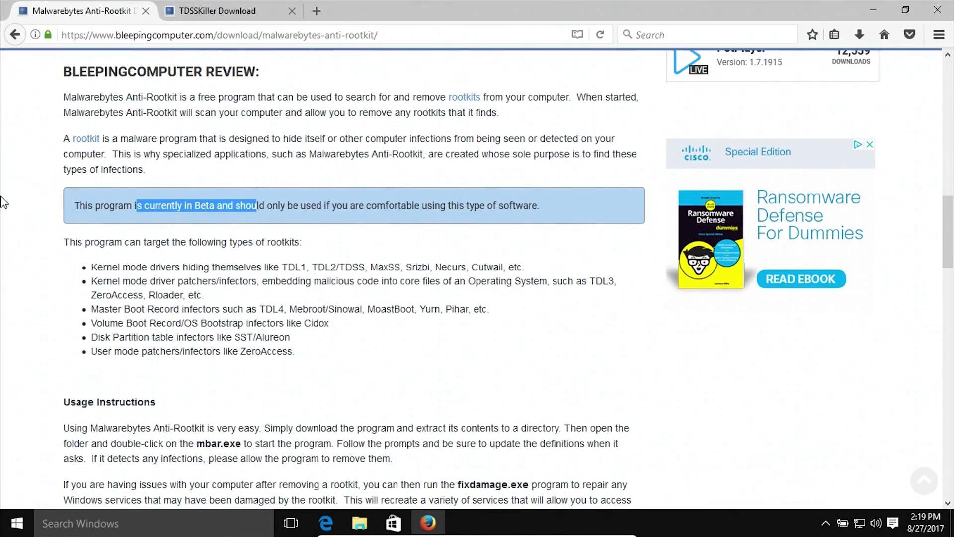
pyautogui.scroll(7, 4, 201)
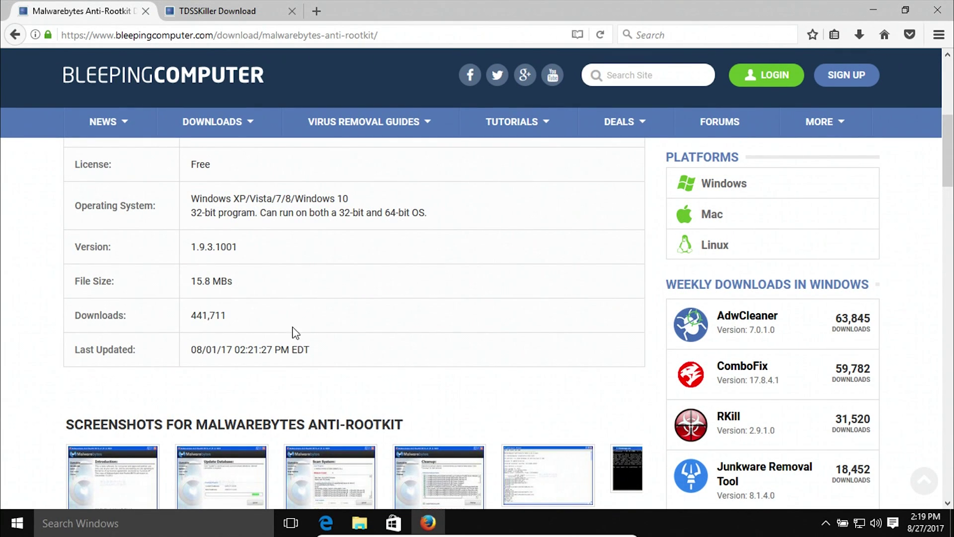
pyautogui.moveTo(312, 349); pyautogui.dragTo(199, 352)
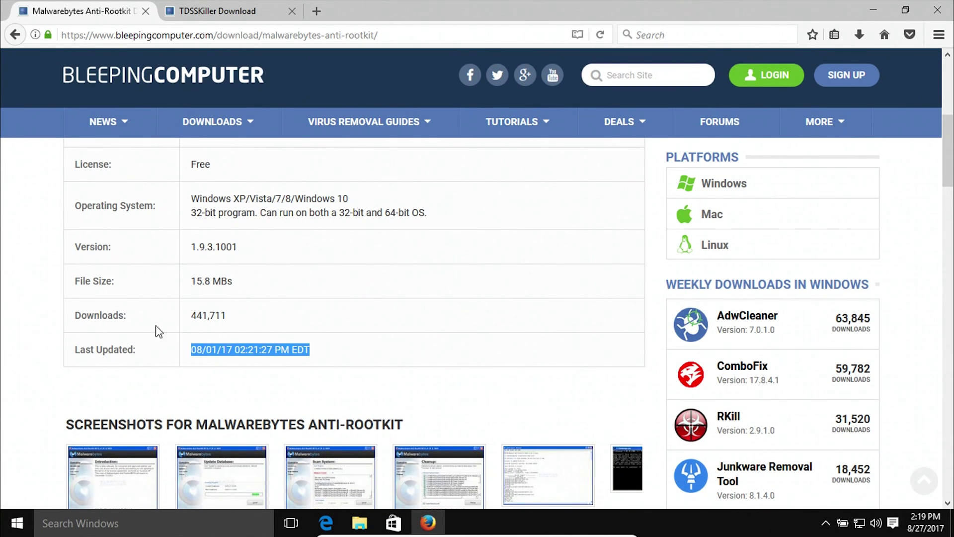
pyautogui.scroll(5, 39, 285)
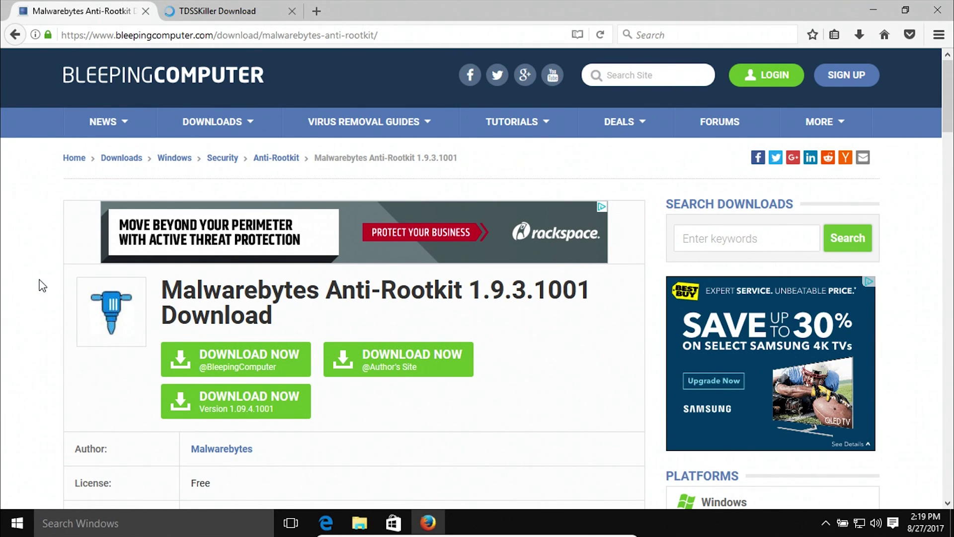
# Step: Revisit the TDSSKiller download page, and return to the Malwarebytes Anti-Rootkit download page to view its details
pyautogui.click(196, 10)
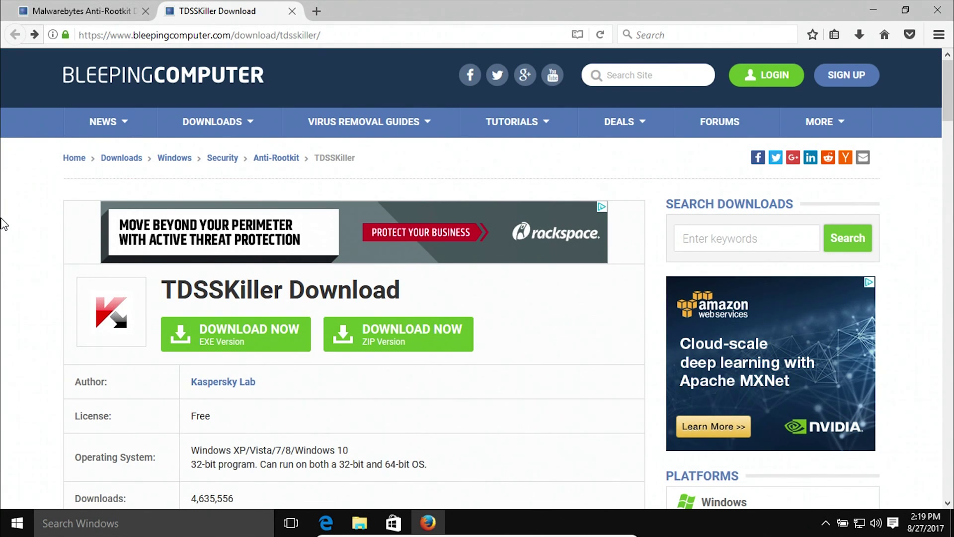
pyautogui.click(50, 10)
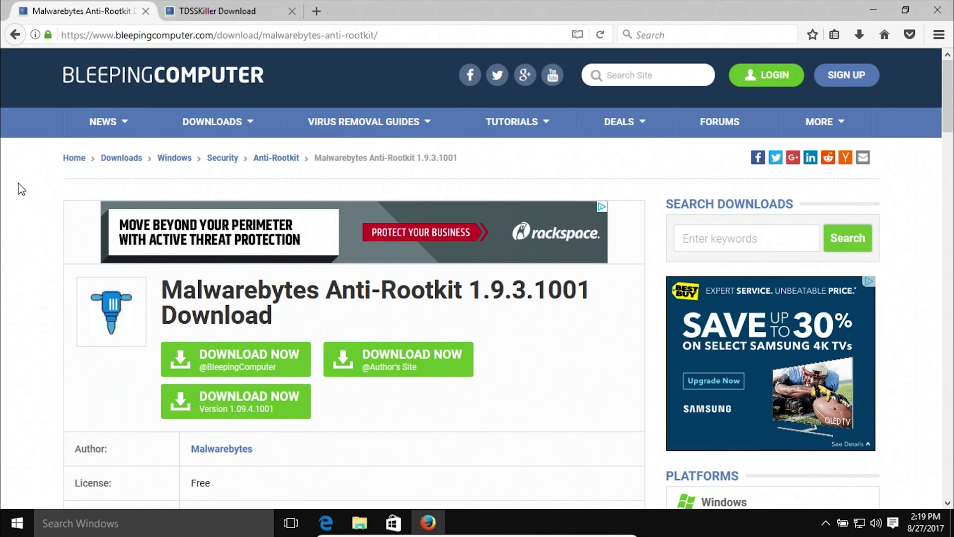
pyautogui.scroll(-3, 21, 188)
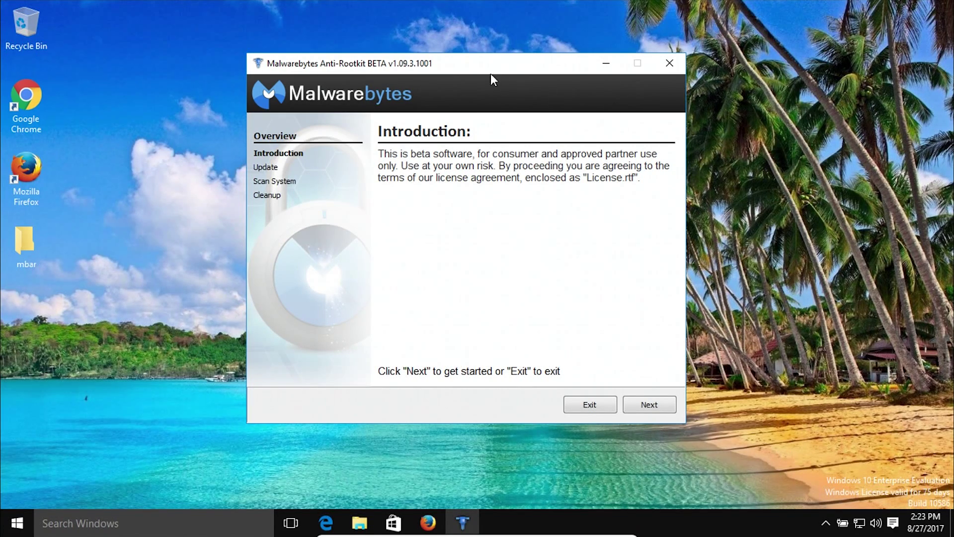
# Step: Update the Malwarebytes Anti-Rootkit database and start a system scan with Drivers, Sectors and System as the scan targets
pyautogui.moveTo(489, 70); pyautogui.dragTo(495, 82)
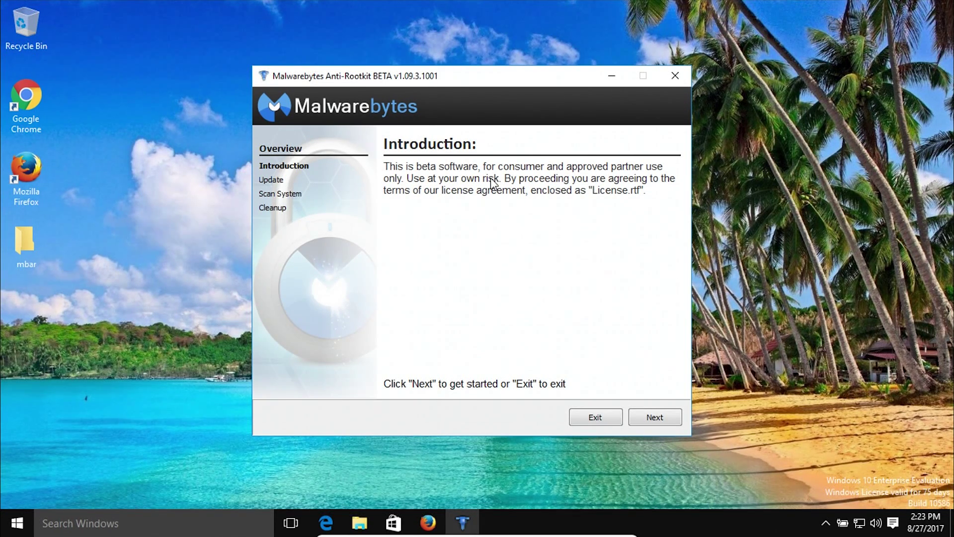
pyautogui.click(654, 428)
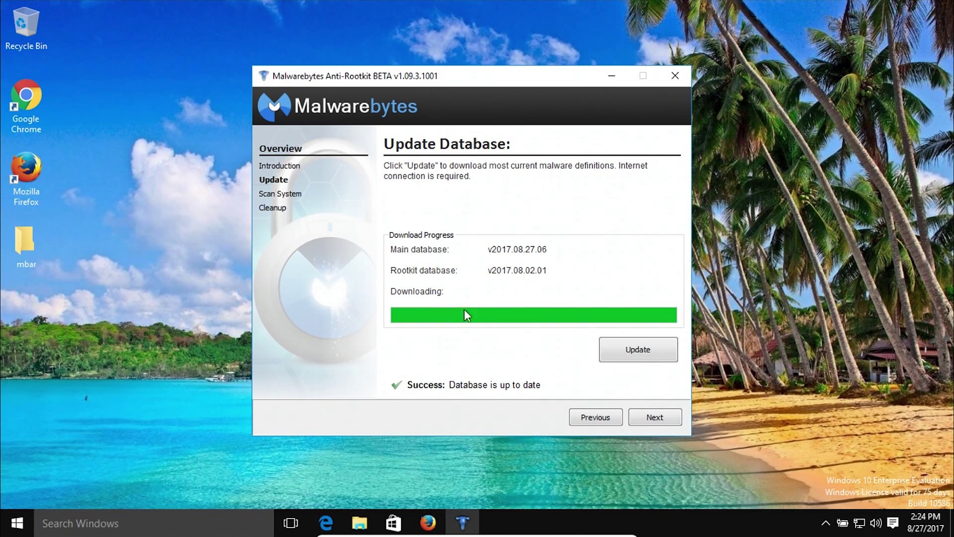
pyautogui.click(642, 349)
pyautogui.click(648, 419)
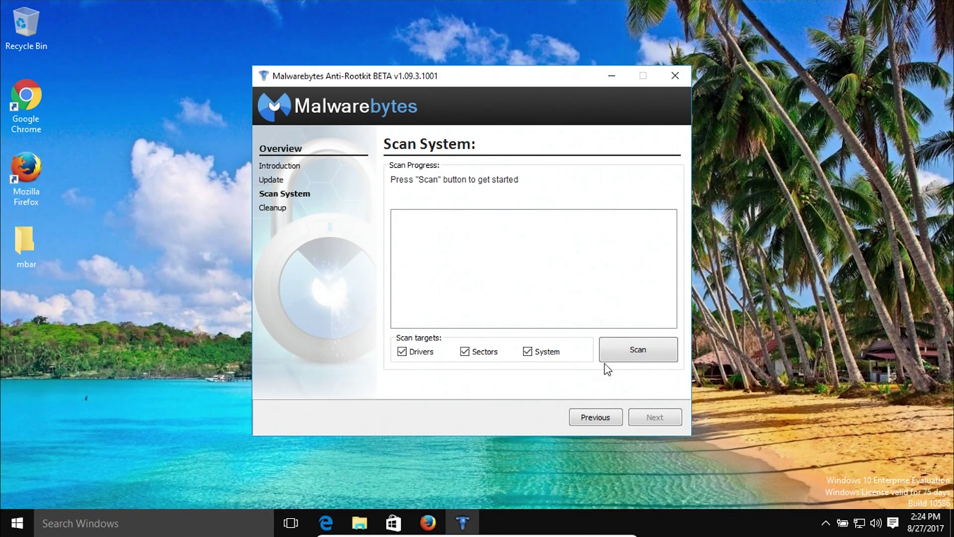
pyautogui.click(626, 356)
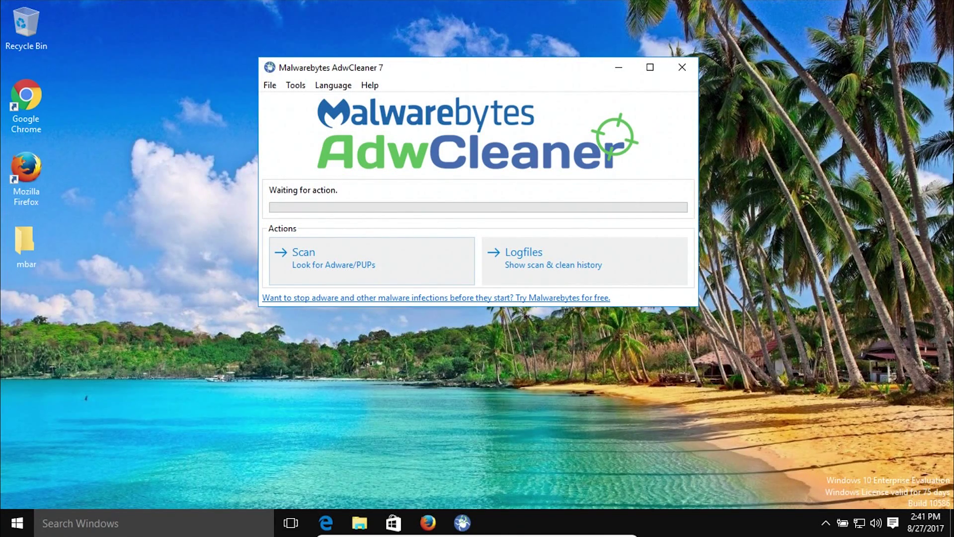
# Step: Check Malwarebytes AdwCleaner for updates and start a scan for adware and PUPs
pyautogui.moveTo(487, 69)
pyautogui.mouseDown()
pyautogui.moveTo(490, 80)
pyautogui.moveTo(483, 70)
pyautogui.mouseUp()
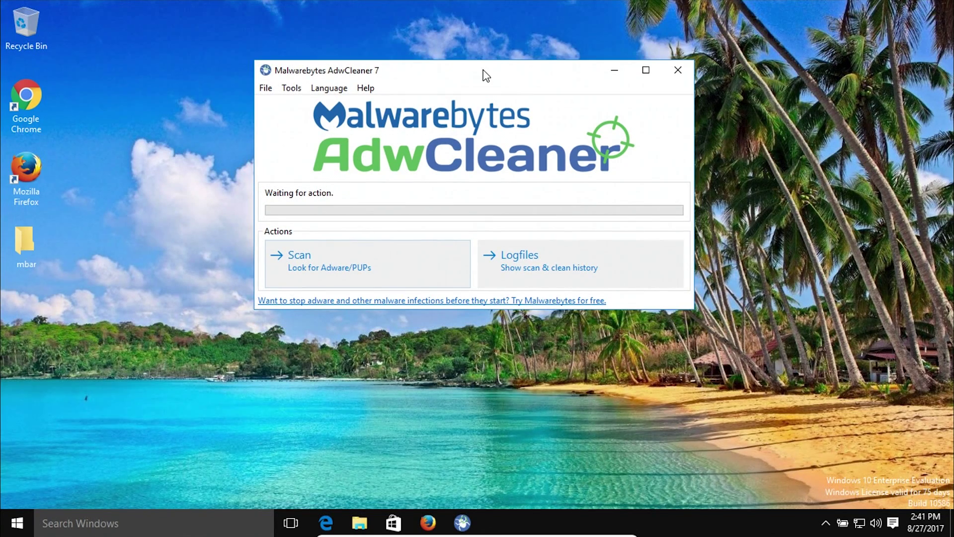
pyautogui.click(367, 90)
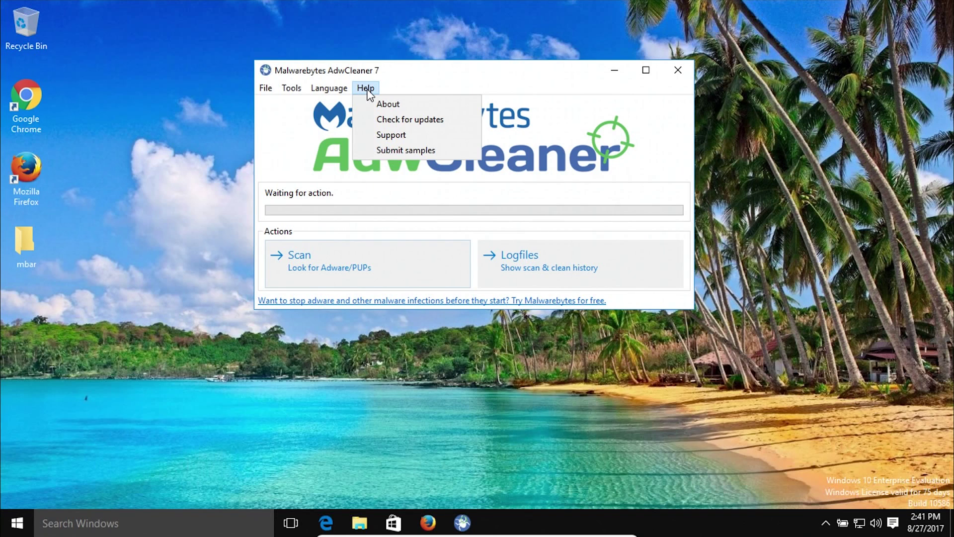
pyautogui.click(423, 119)
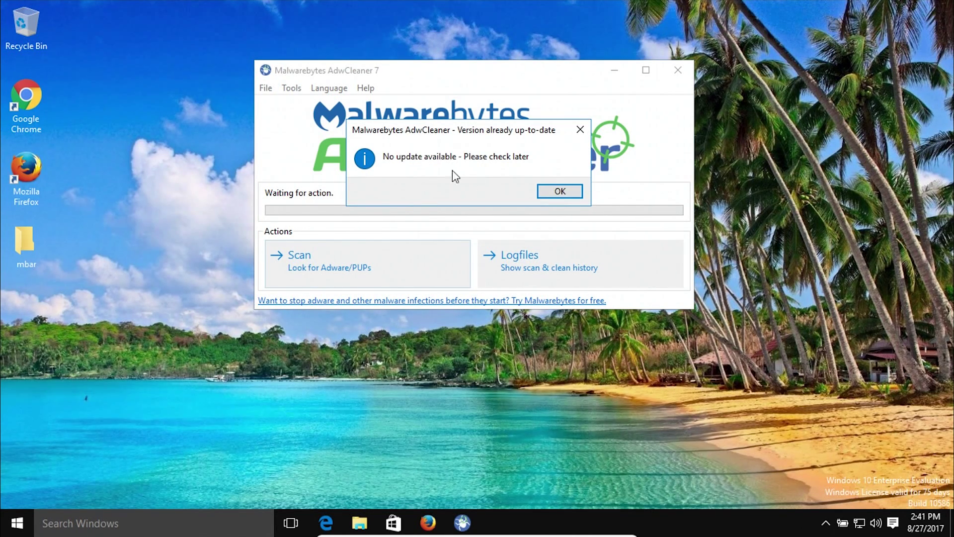
pyautogui.click(560, 191)
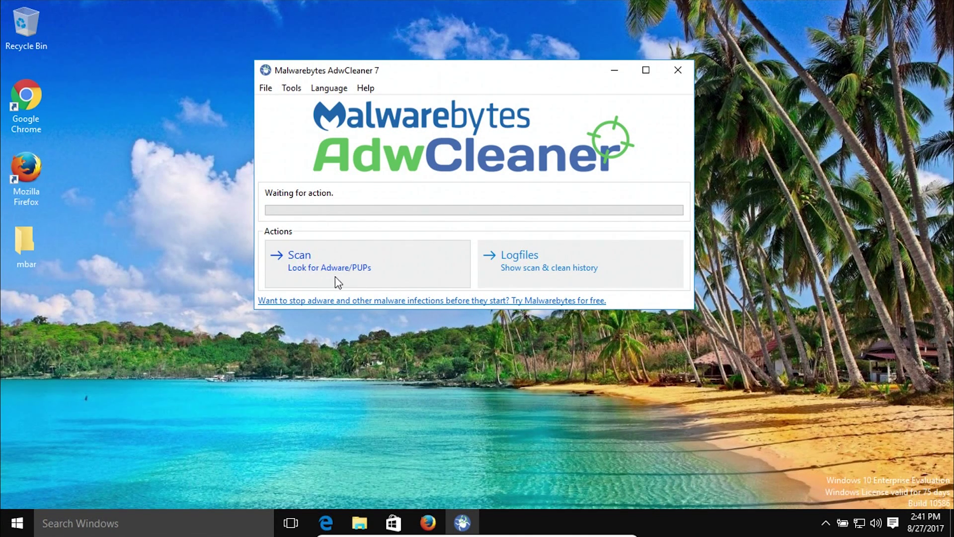
pyautogui.click(318, 262)
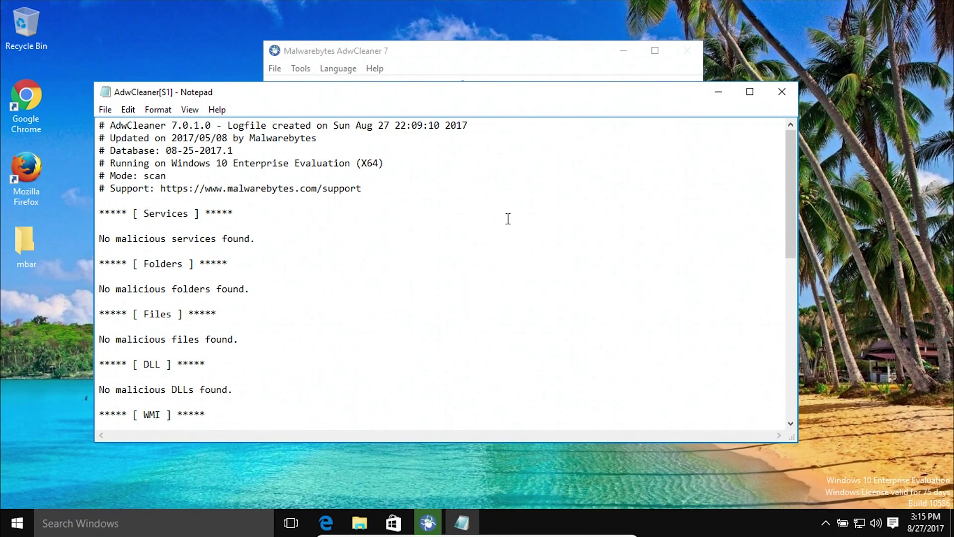
# Step: Minimize the AdwCleaner log and dismiss its scan result message, and view the Junkware Removal Tool log
pyautogui.click(718, 94)
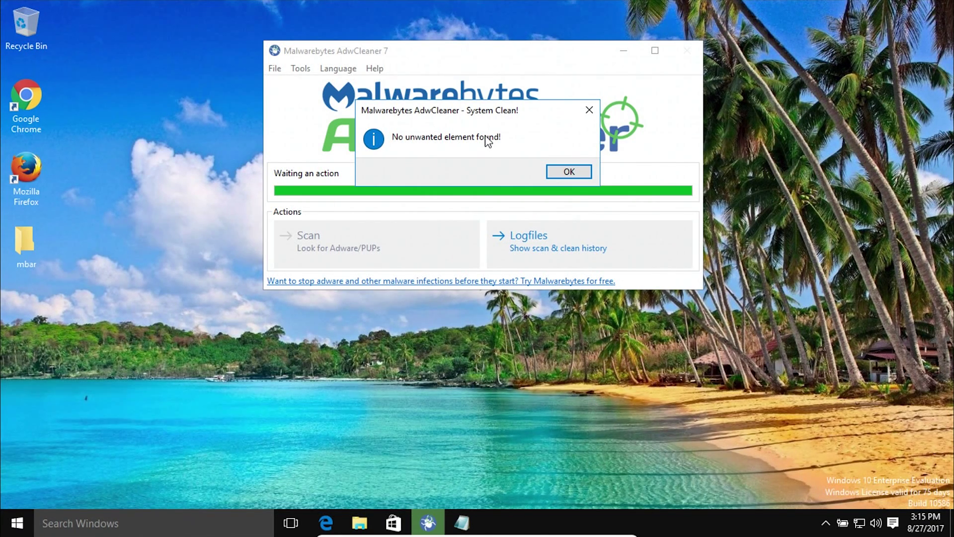
pyautogui.click(561, 172)
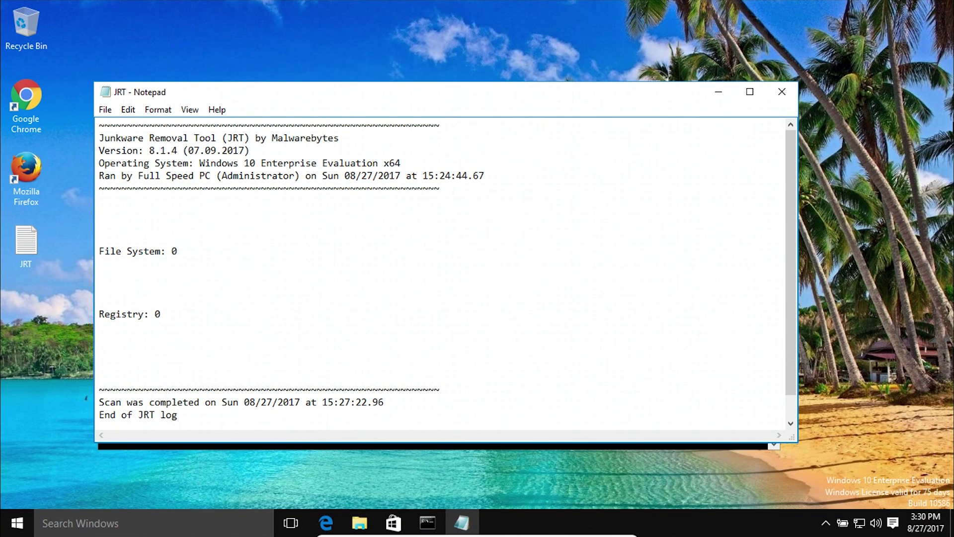
pyautogui.moveTo(492, 100); pyautogui.dragTo(529, 91)
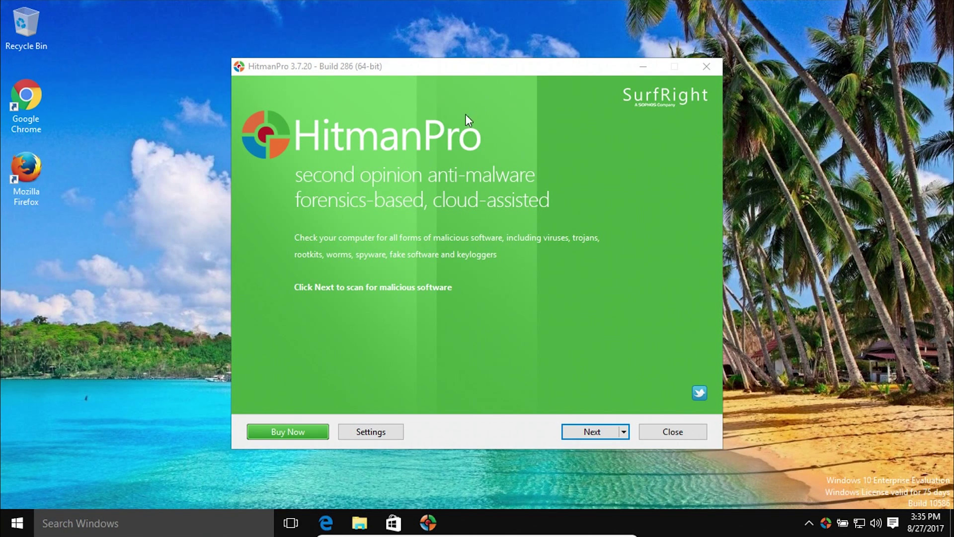
# Step: Accept the HitmanPro license agreement and start a one-time scan without storing a copy of the program on the computer
pyautogui.click(595, 434)
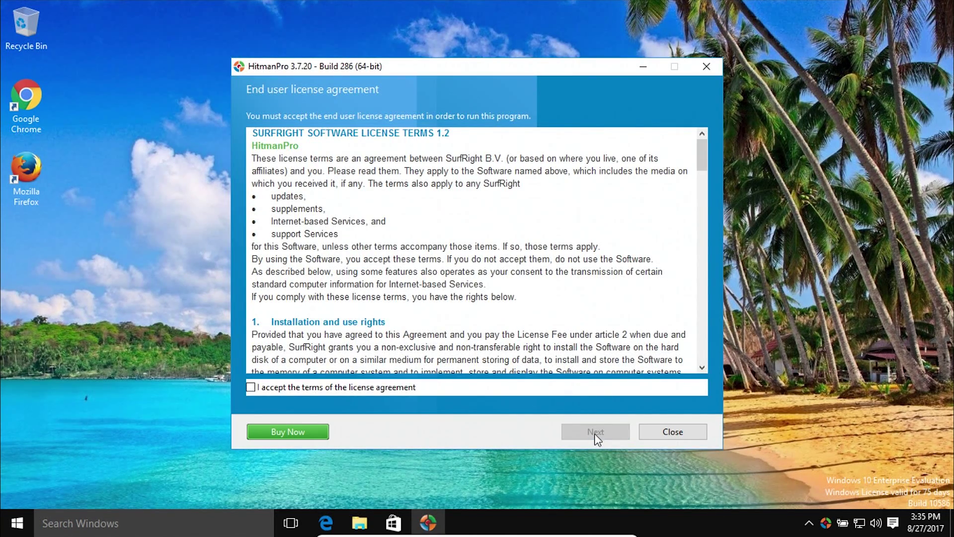
pyautogui.click(288, 389)
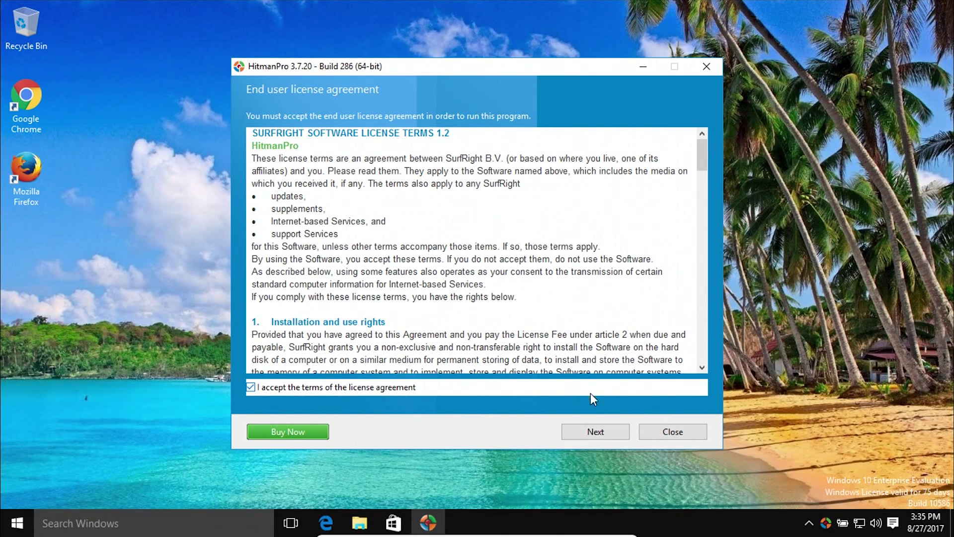
pyautogui.click(595, 432)
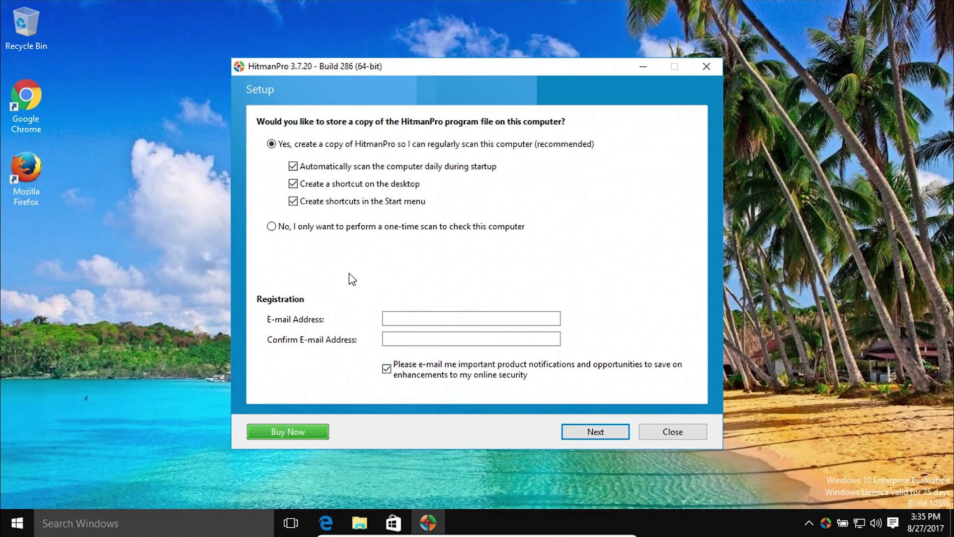
pyautogui.click(272, 227)
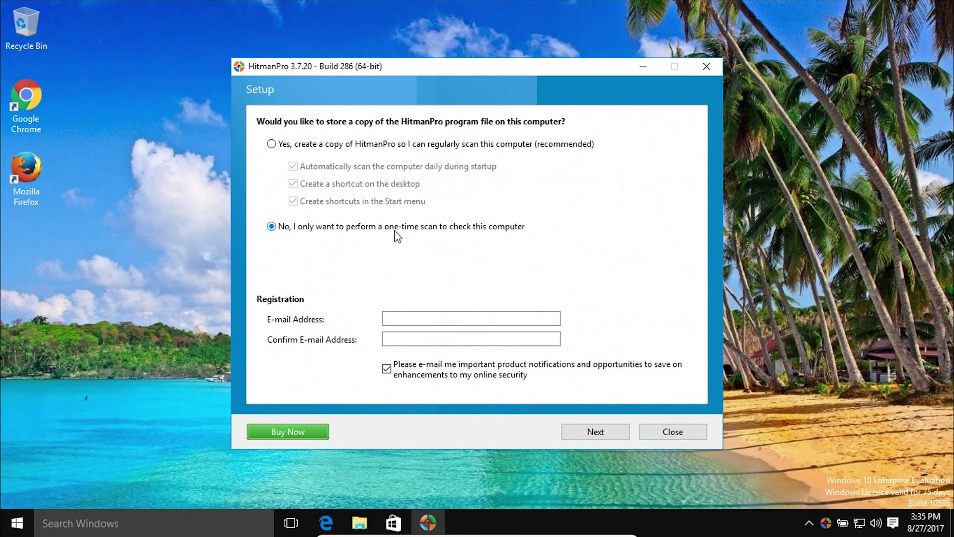
pyautogui.click(589, 432)
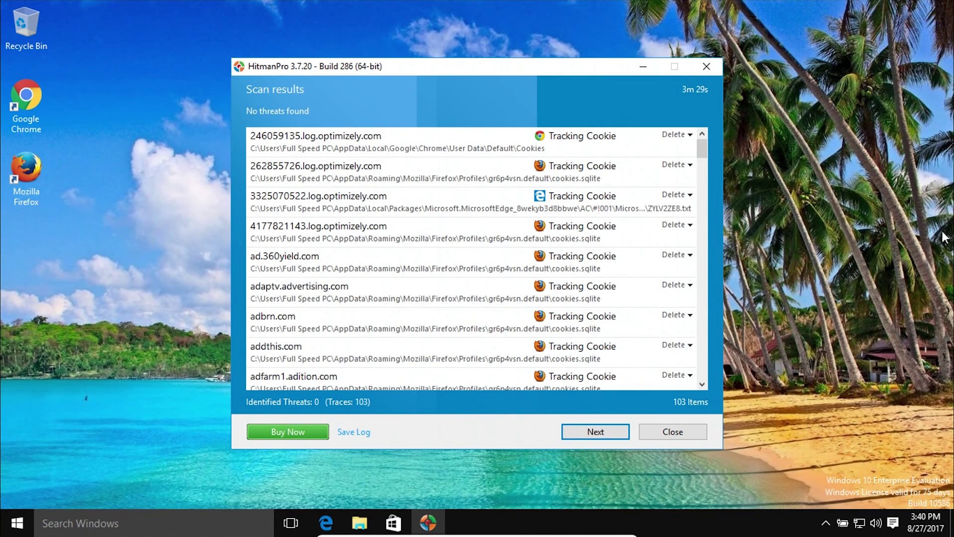
# Step: Review the tracking cookies in the HitmanPro scan results, delete them all and proceed past the removal results
pyautogui.moveTo(700, 147)
pyautogui.mouseDown()
pyautogui.moveTo(701, 196)
pyautogui.moveTo(699, 144)
pyautogui.mouseUp()
pyautogui.moveTo(706, 148); pyautogui.dragTo(709, 258)
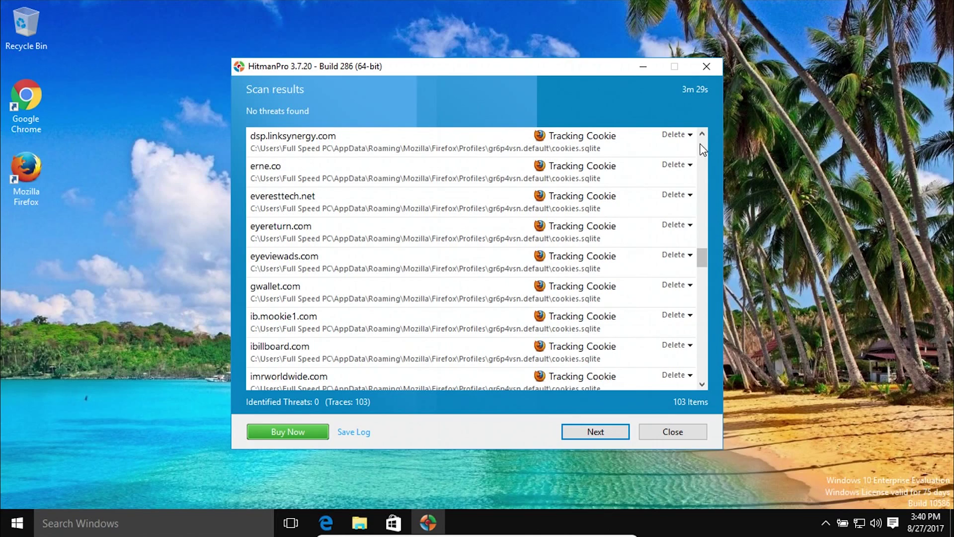
pyautogui.scroll(10, 701, 237)
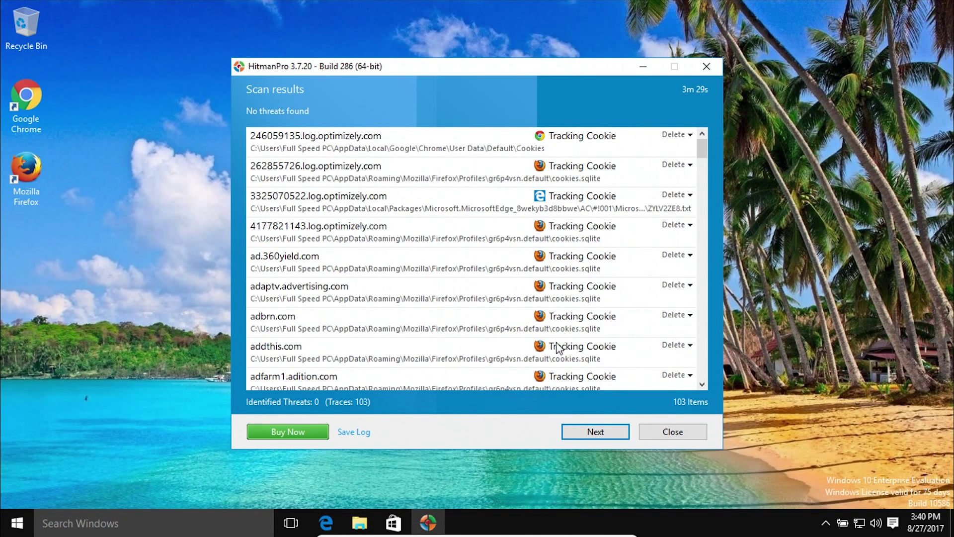
pyautogui.click(591, 432)
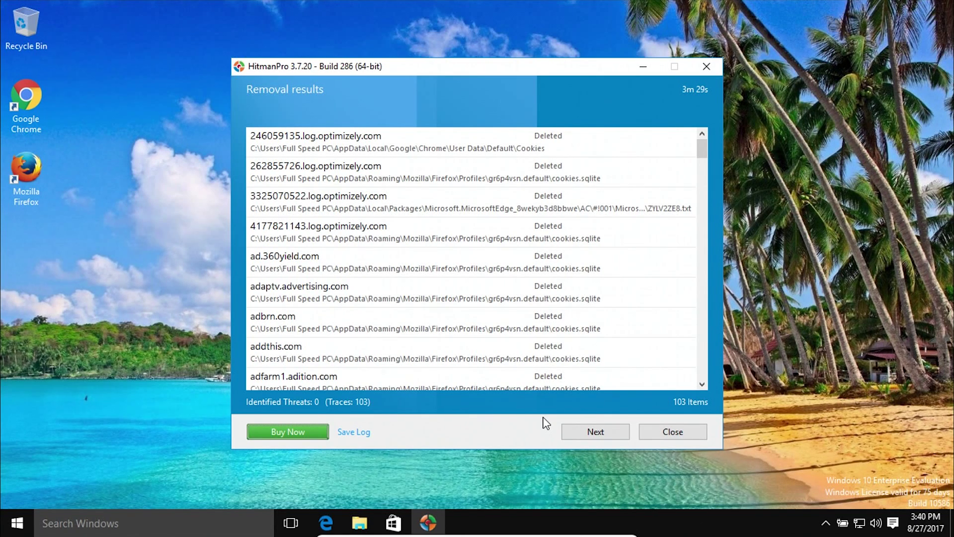
pyautogui.click(578, 432)
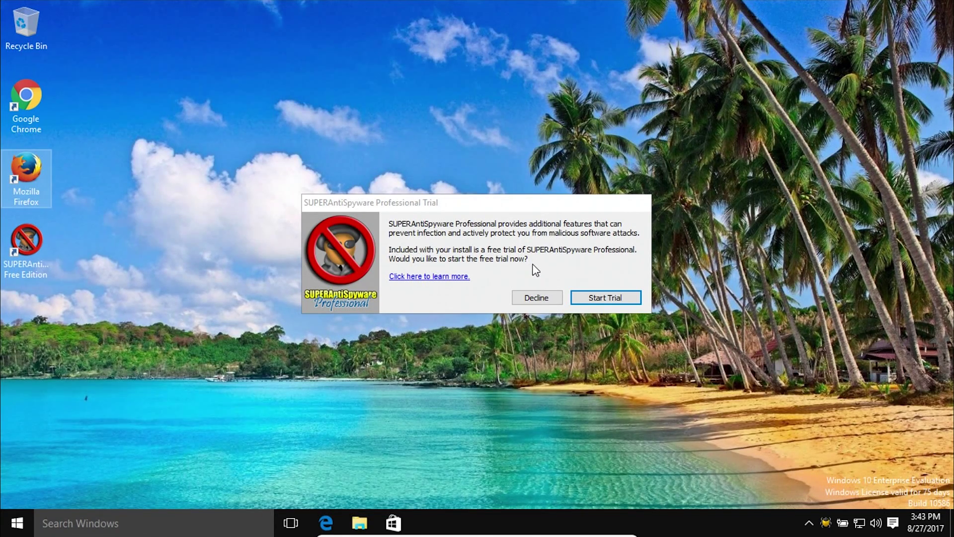
# Step: Decline the SUPERAntiSpyware Professional trial and check for malware database updates
pyautogui.click(537, 298)
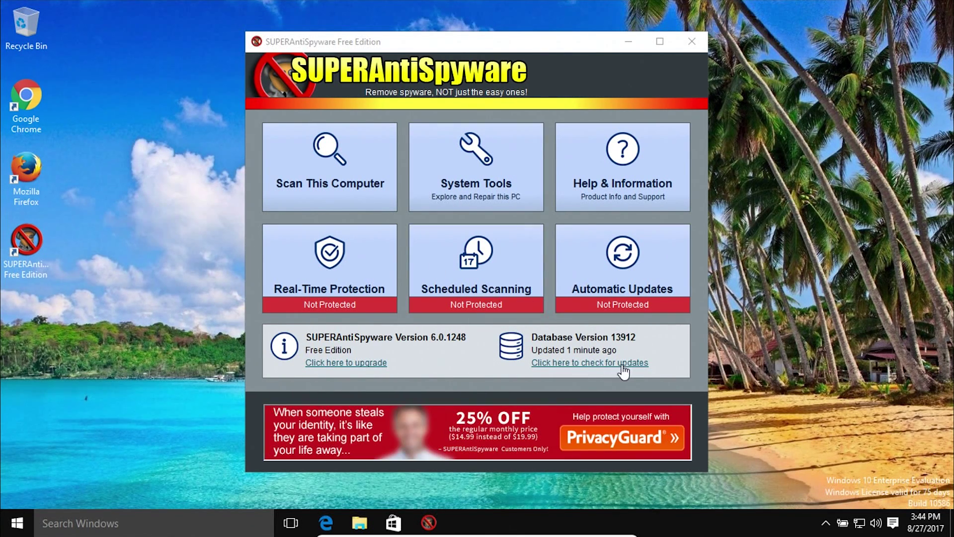
pyautogui.click(578, 363)
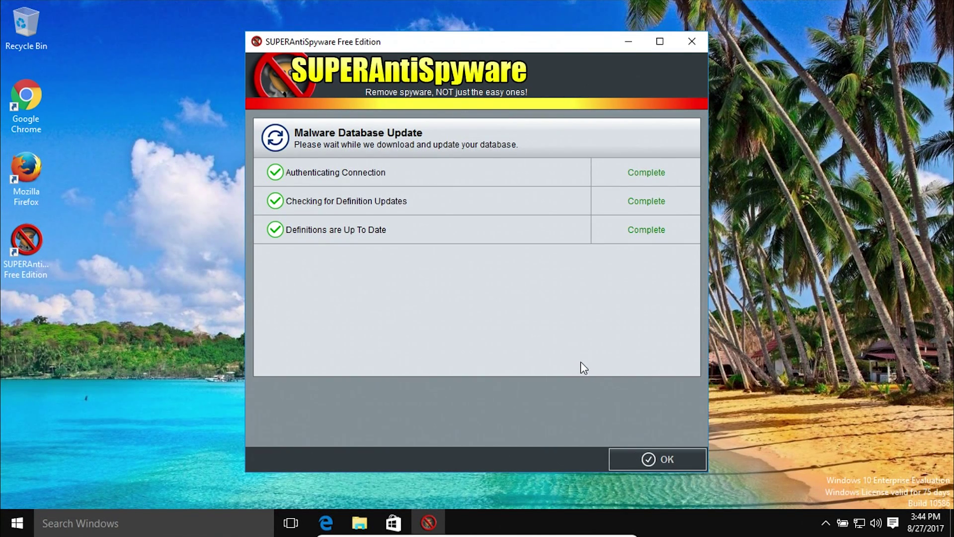
pyautogui.click(647, 460)
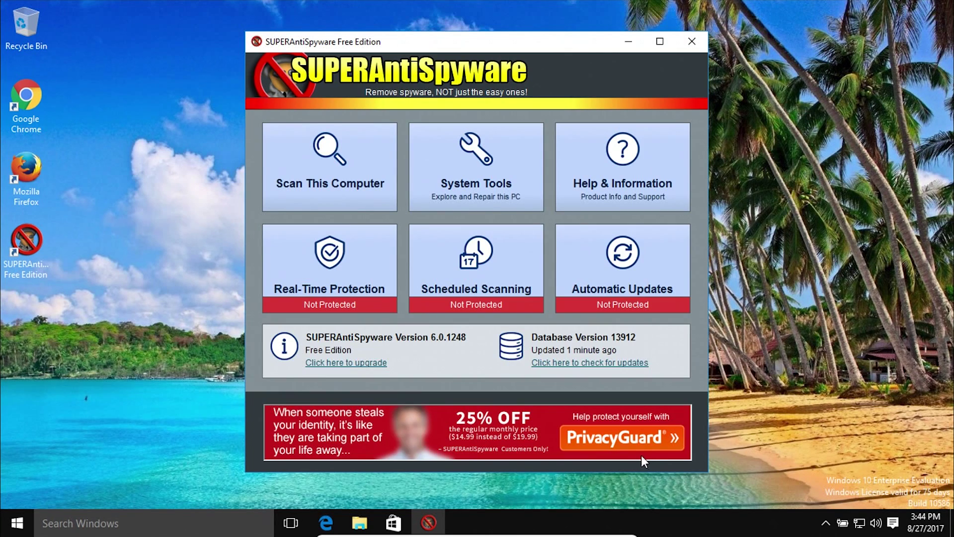
# Step: Run a Complete Scan in SUPERAntiSpyware with the default scan options and continue past the results summary
pyautogui.click(319, 165)
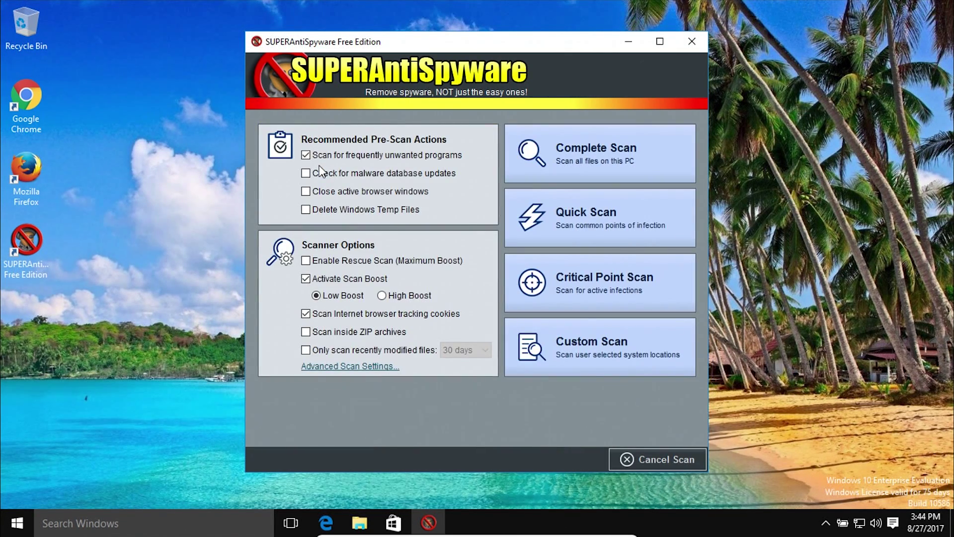
pyautogui.click(584, 154)
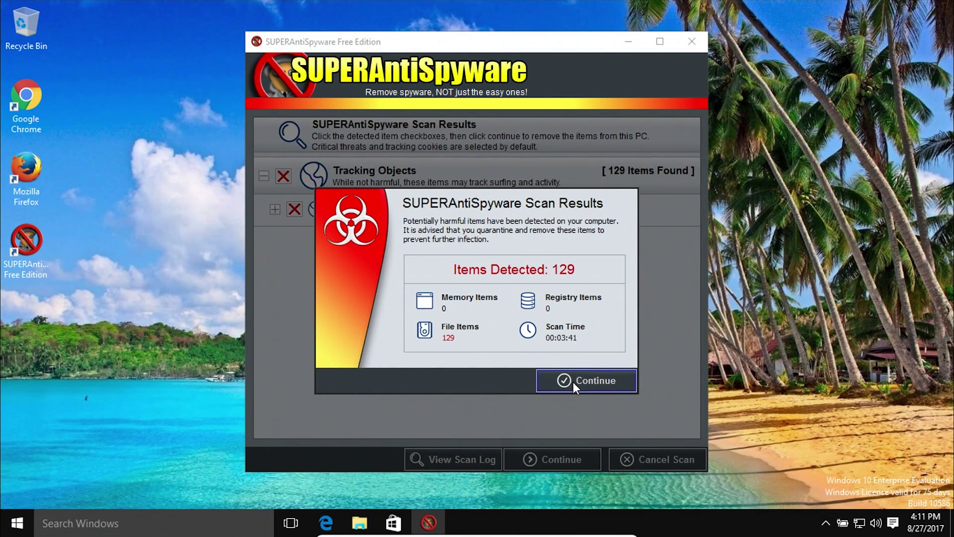
pyautogui.click(574, 382)
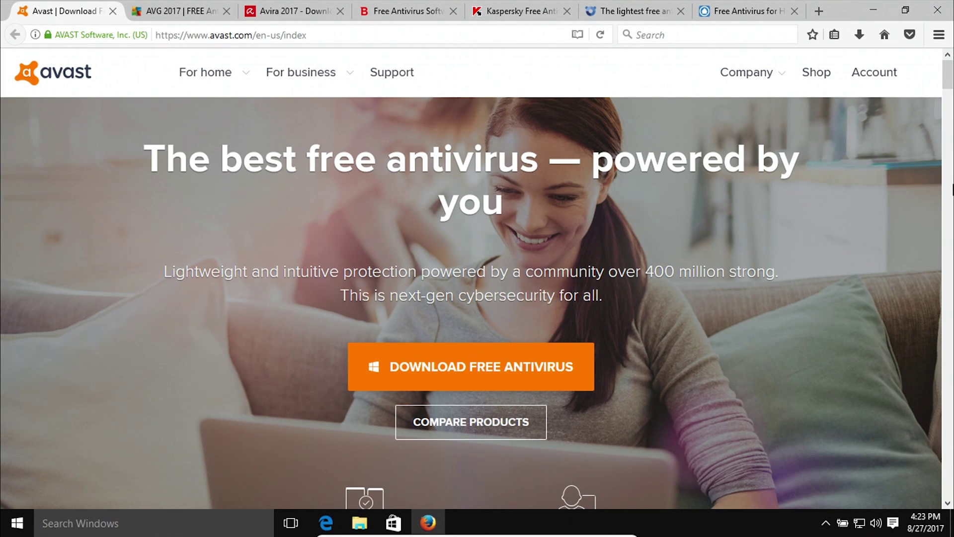
# Step: Look through the free antivirus pages of AVG, Avira, Bitdefender, Kaspersky, Panda and Sophos, and revisit the Avast and Kaspersky pages
pyautogui.click(188, 6)
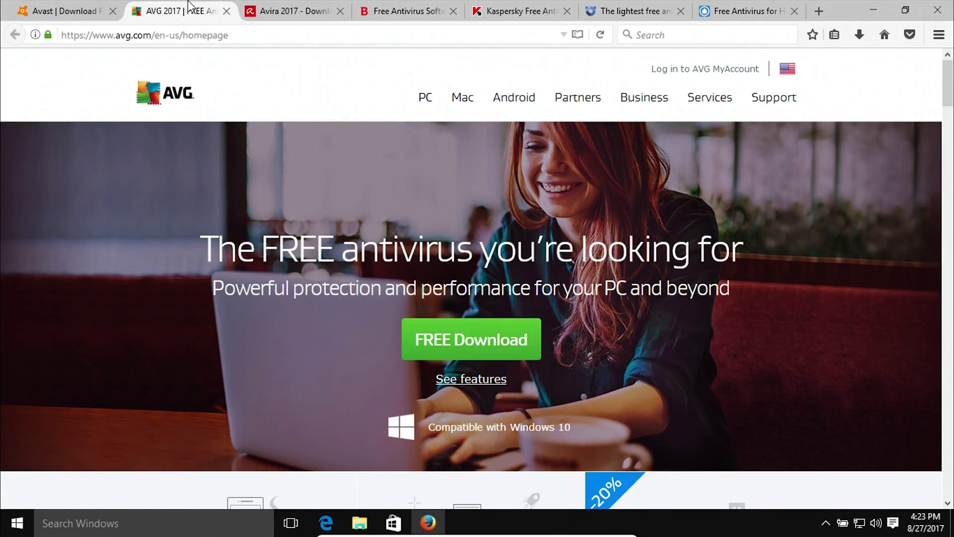
pyautogui.click(297, 8)
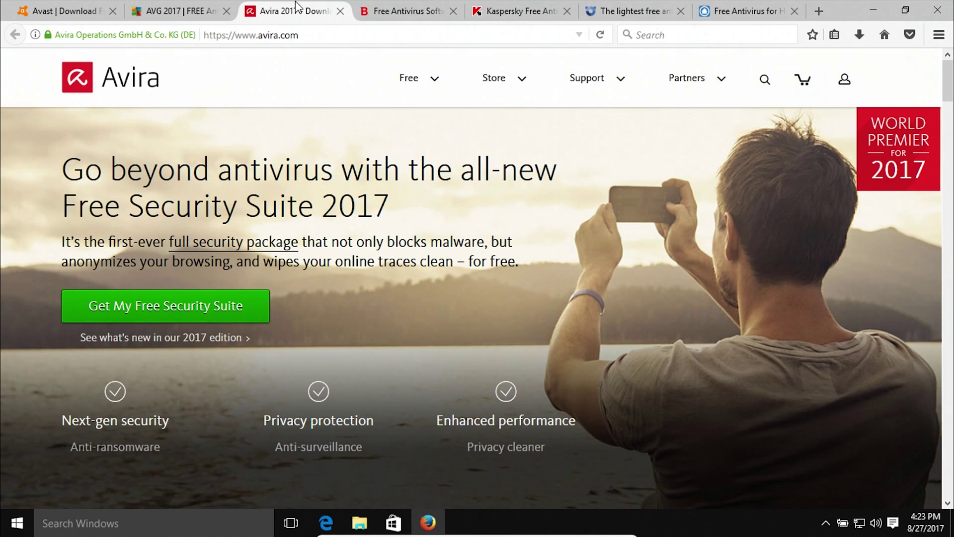
pyautogui.click(396, 6)
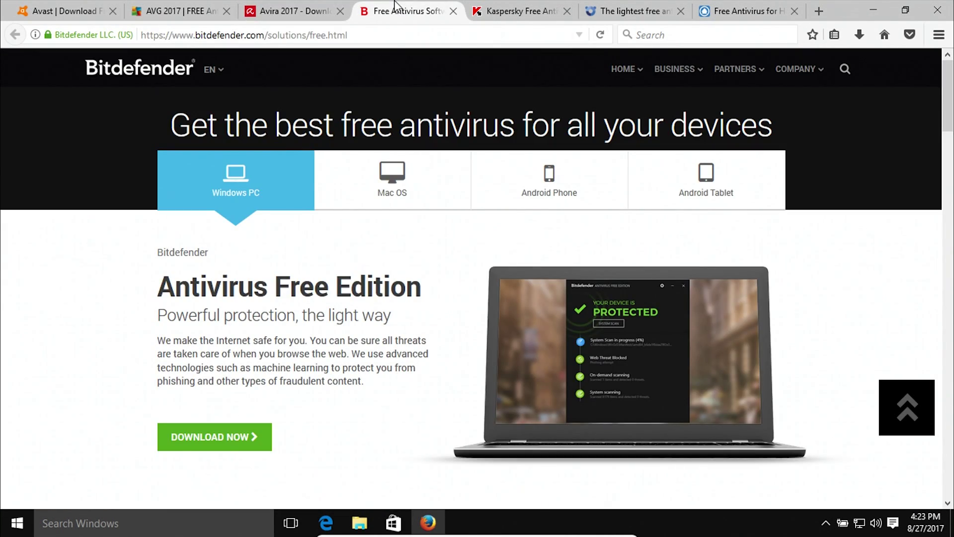
pyautogui.click(508, 6)
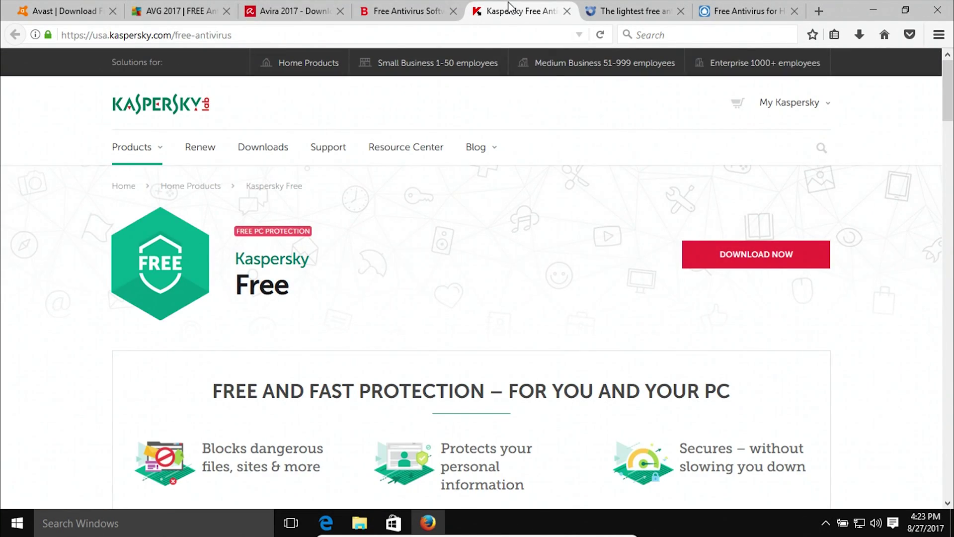
pyautogui.click(622, 8)
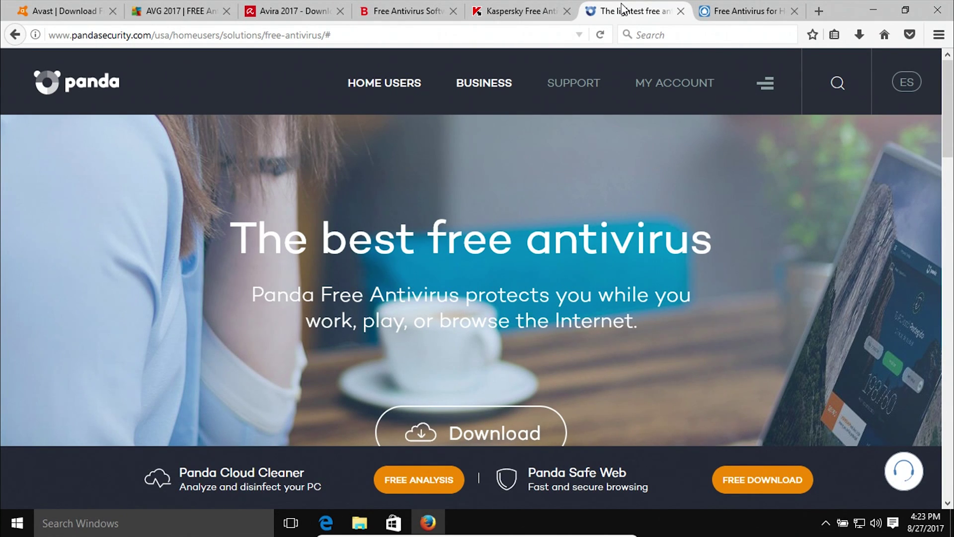
pyautogui.click(712, 8)
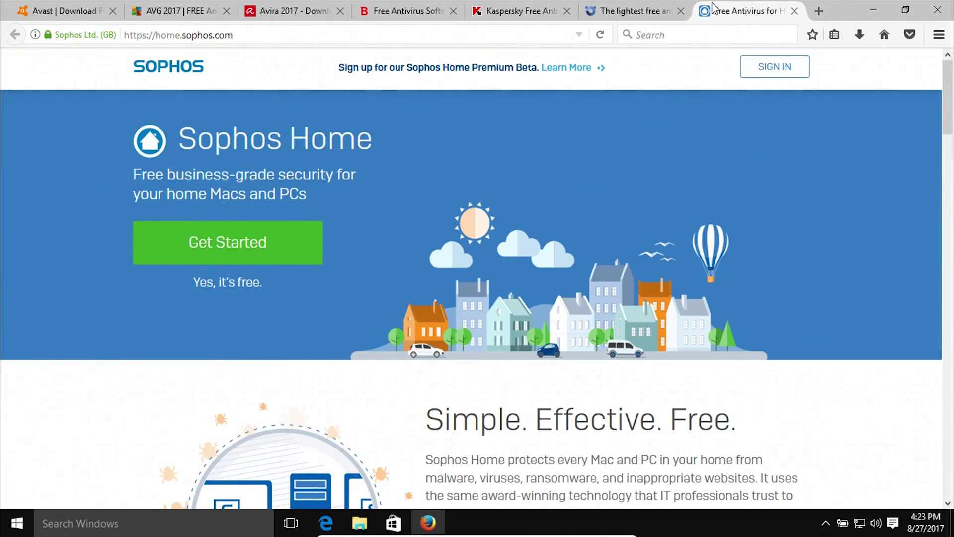
pyautogui.click(54, 8)
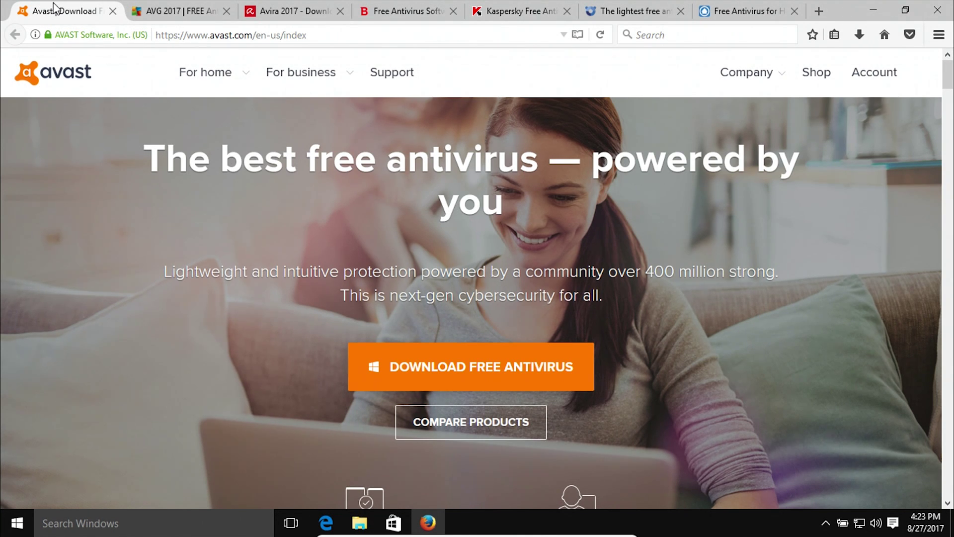
pyautogui.click(526, 6)
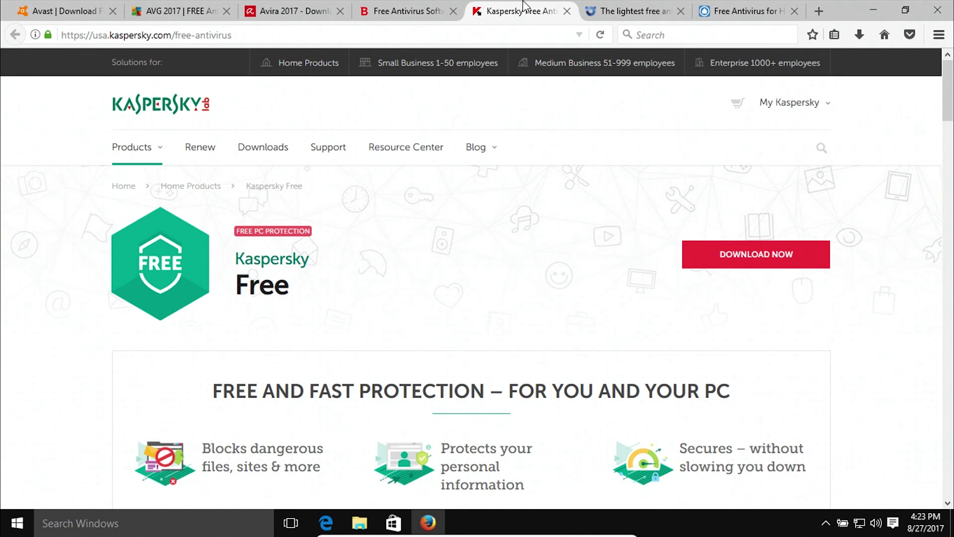
# Step: Return to the Avast free antivirus download page
pyautogui.click(82, 7)
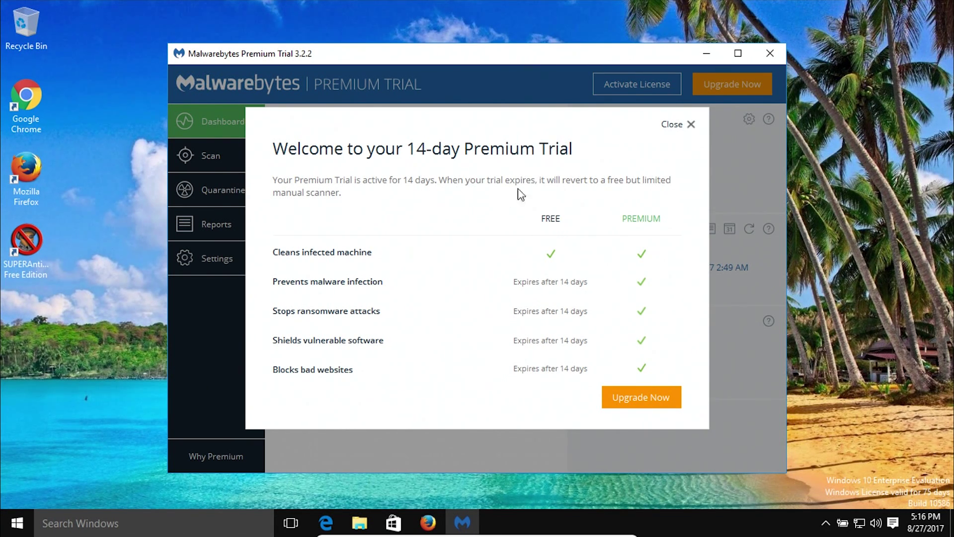
# Step: Dismiss the Malwarebytes trial welcome and deactivate the Premium Trial from the account settings, allowing the system change
pyautogui.click(687, 130)
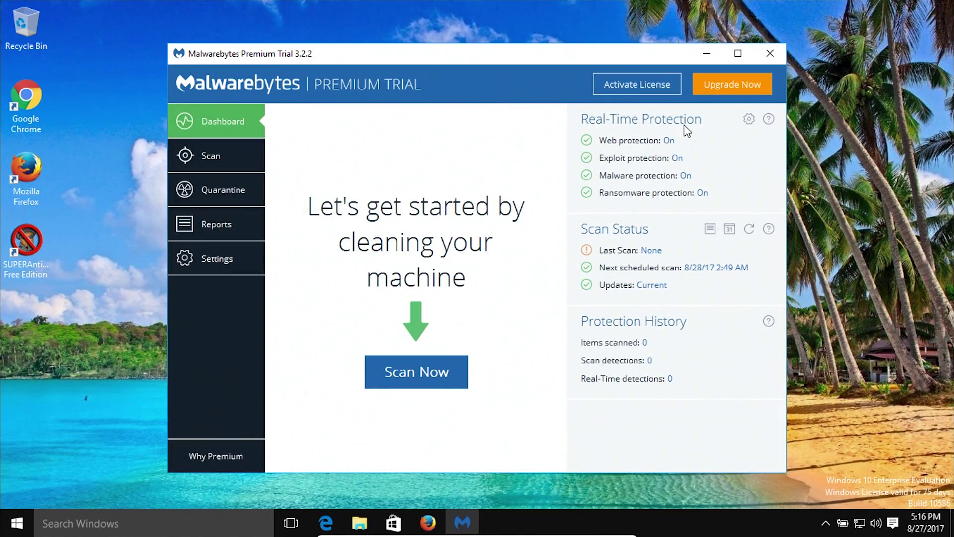
pyautogui.click(230, 257)
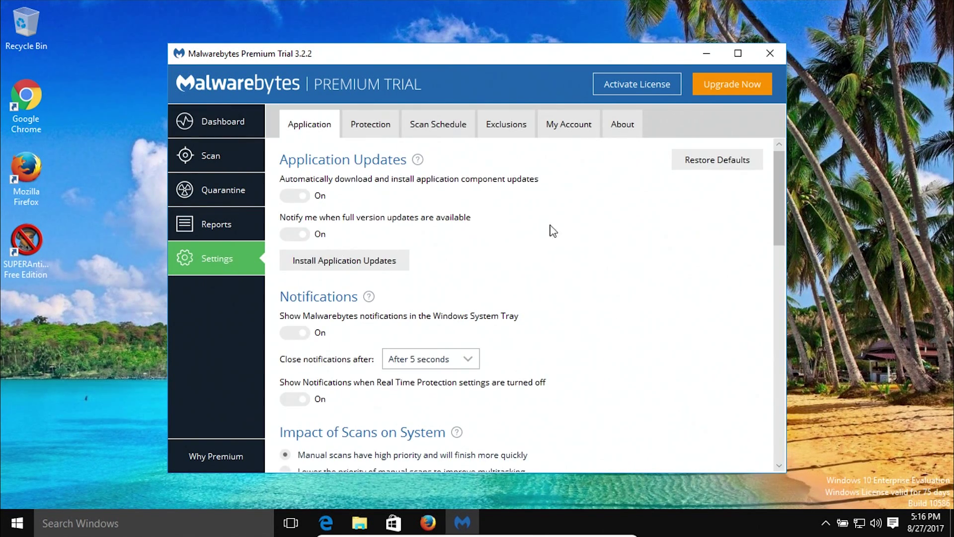
pyautogui.click(576, 130)
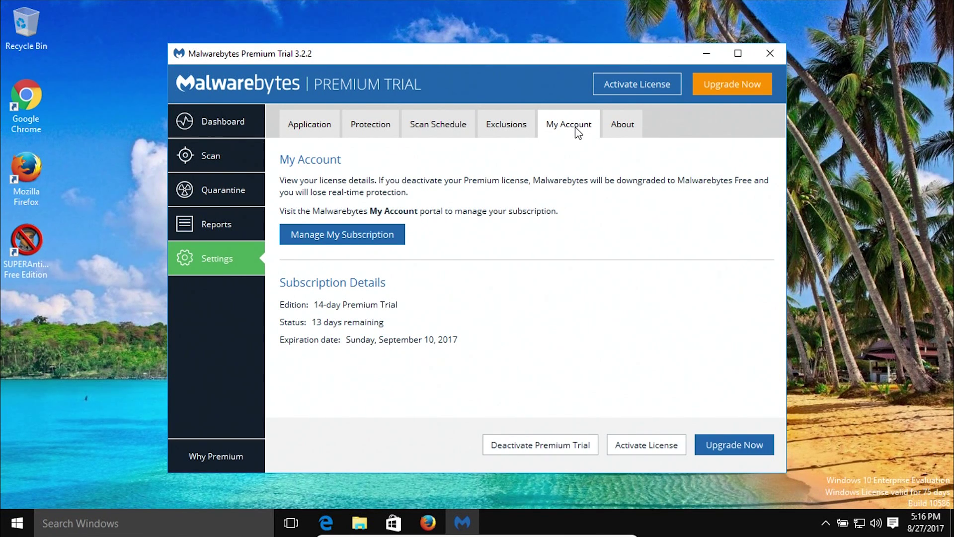
pyautogui.click(544, 438)
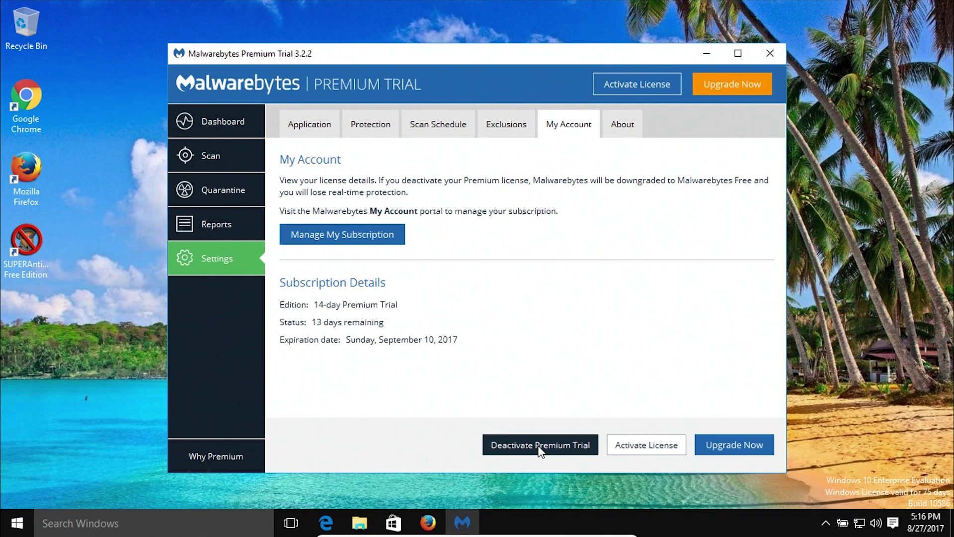
pyautogui.click(539, 446)
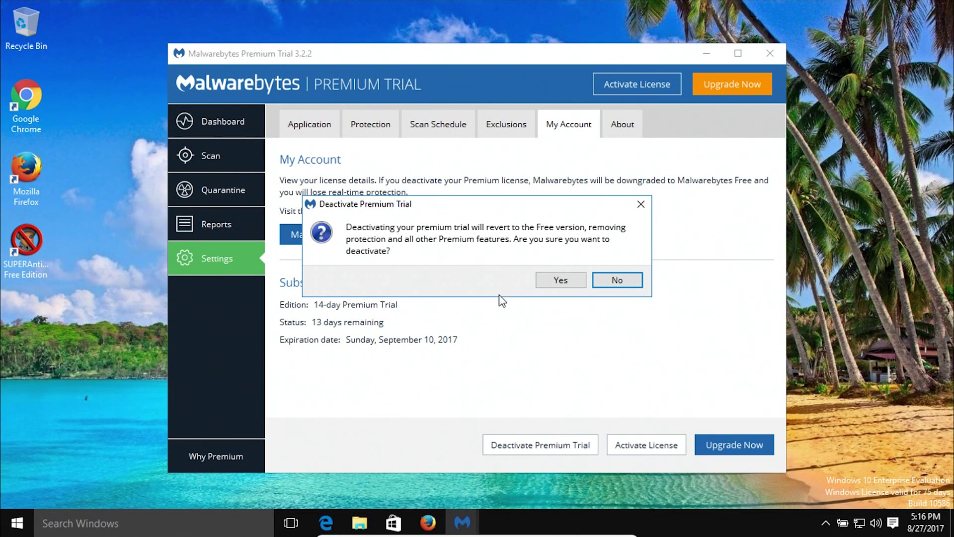
pyautogui.click(560, 287)
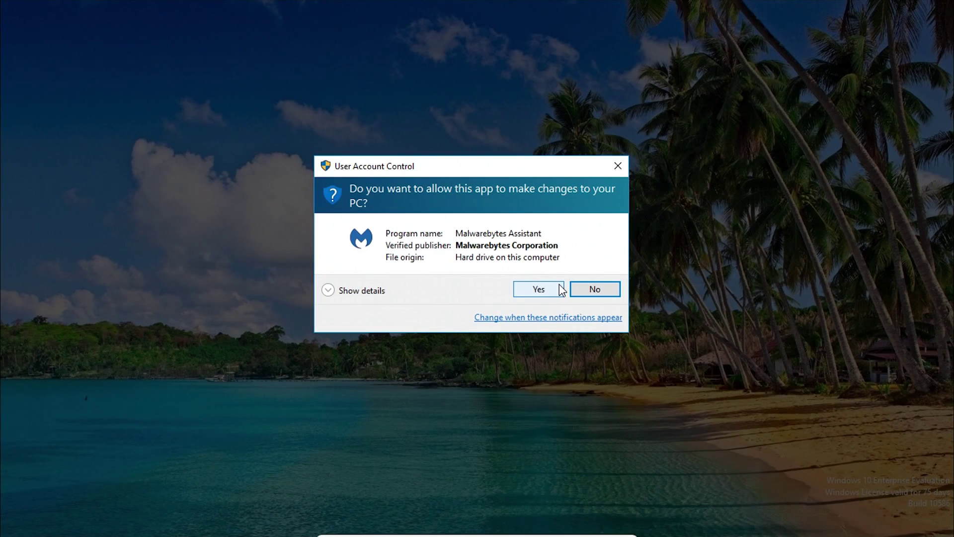
pyautogui.click(523, 289)
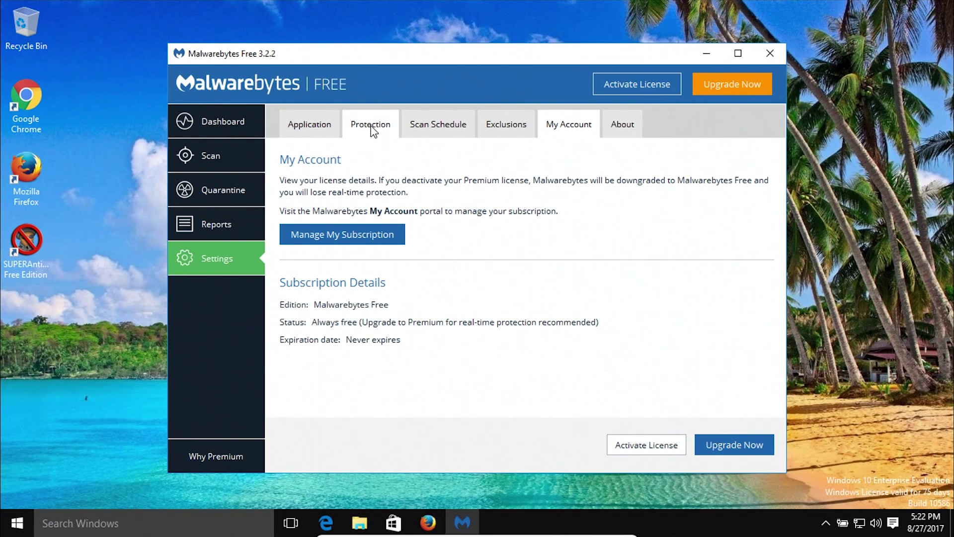
# Step: In the Malwarebytes protection settings, turn on scanning for rootkits and turn off starting Malwarebytes at Windows startup
pyautogui.click(371, 130)
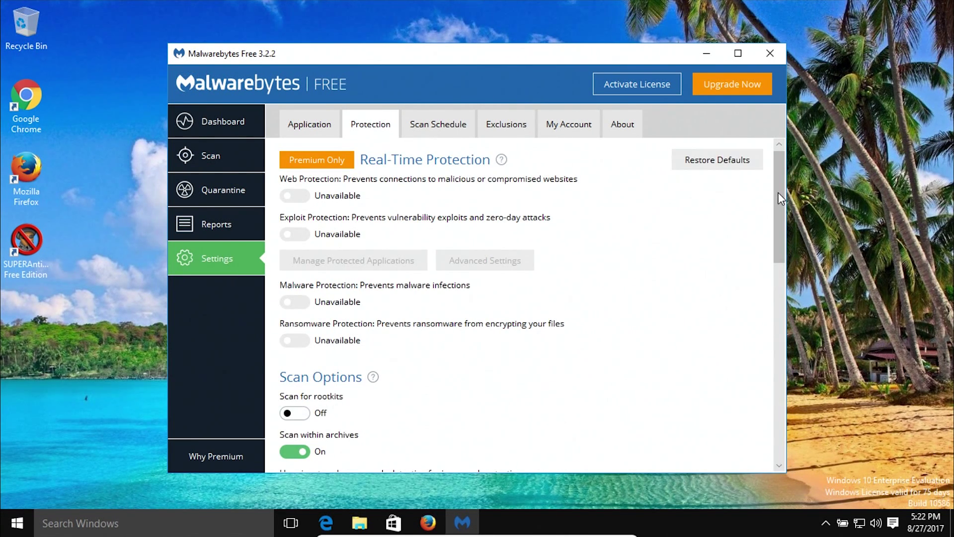
pyautogui.scroll(-5, 780, 234)
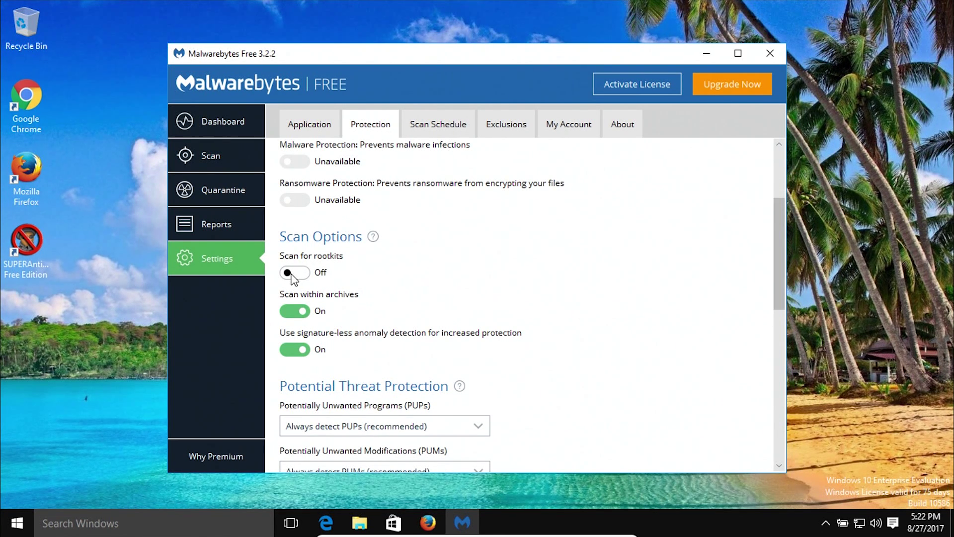
pyautogui.click(293, 274)
pyautogui.moveTo(777, 221); pyautogui.dragTo(547, 286)
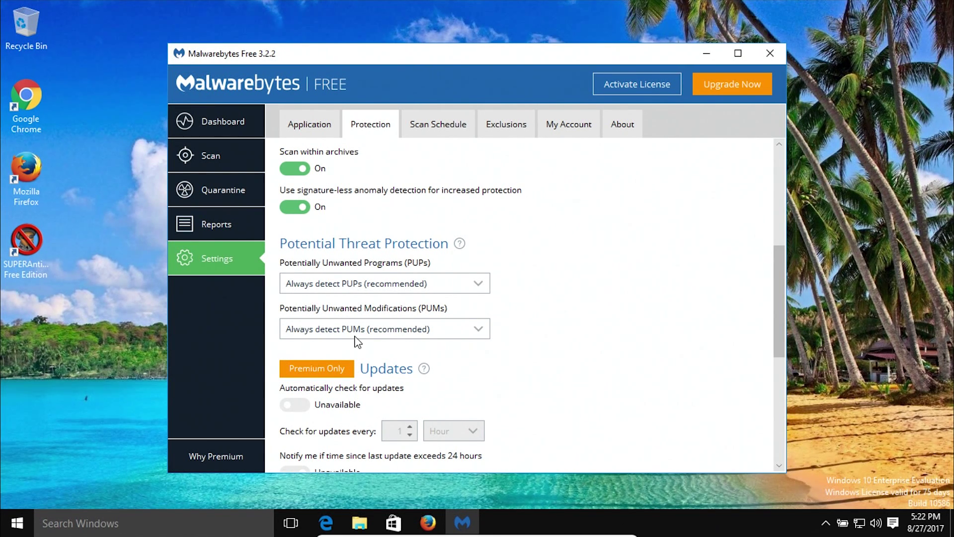
pyautogui.moveTo(777, 313); pyautogui.dragTo(779, 380)
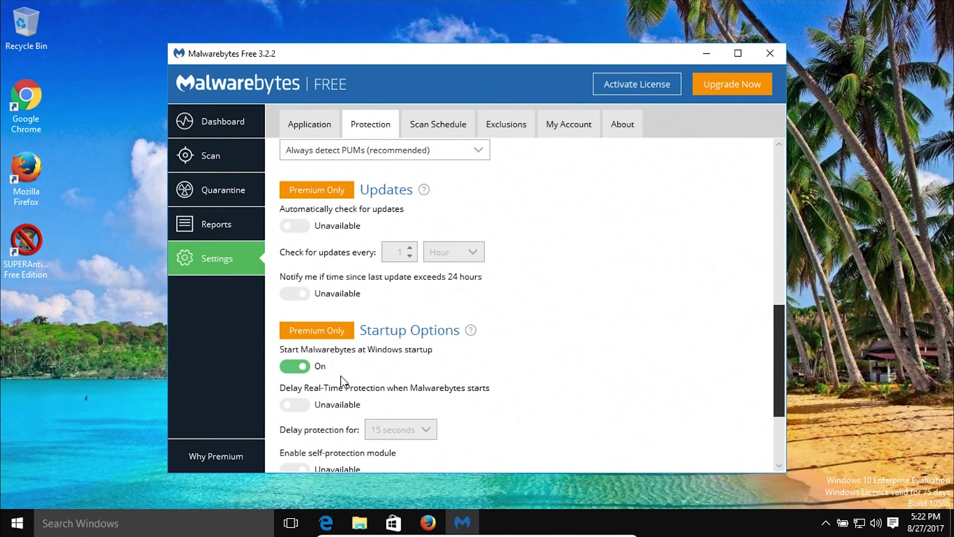
pyautogui.click(303, 362)
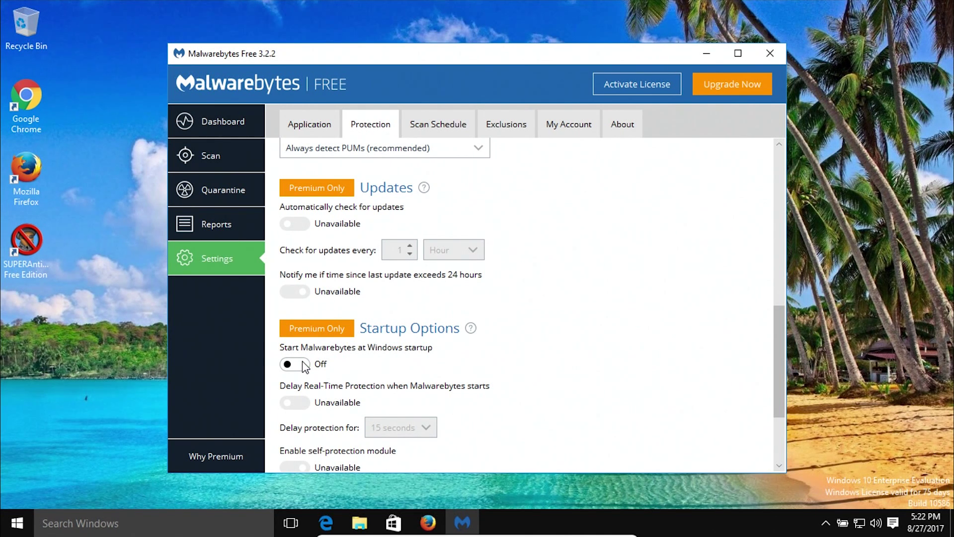
# Step: Check Malwarebytes for updates, run a Threat Scan and close the program once the scan is complete
pyautogui.click(224, 121)
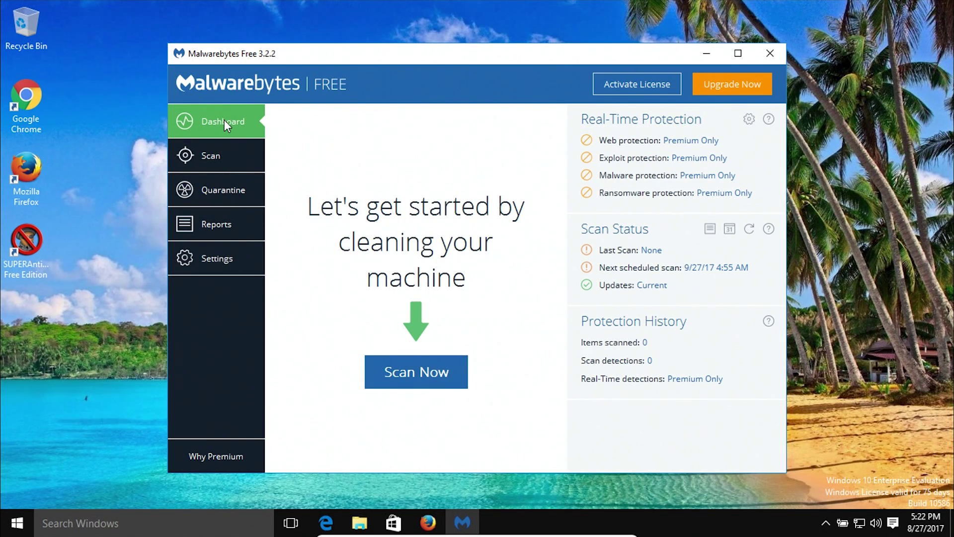
pyautogui.click(650, 286)
pyautogui.click(650, 287)
pyautogui.click(412, 376)
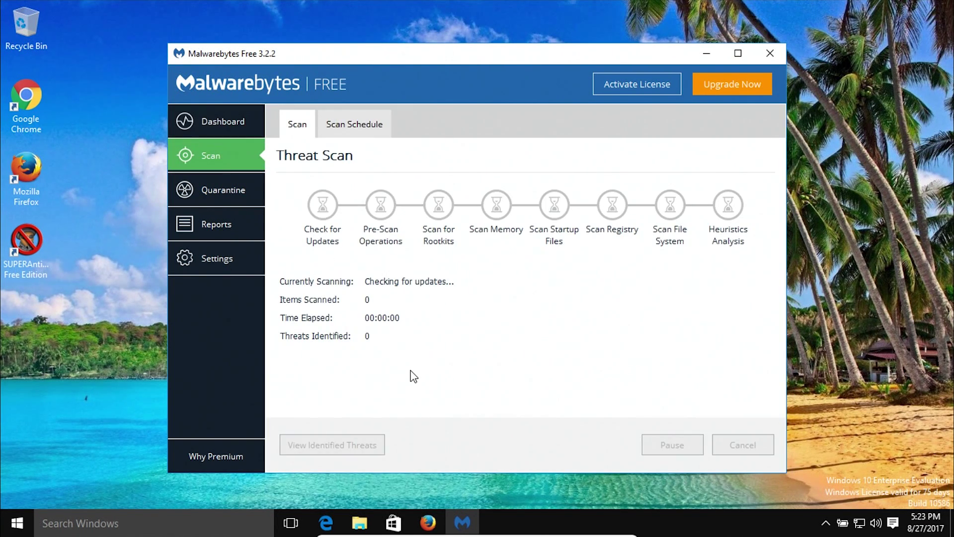
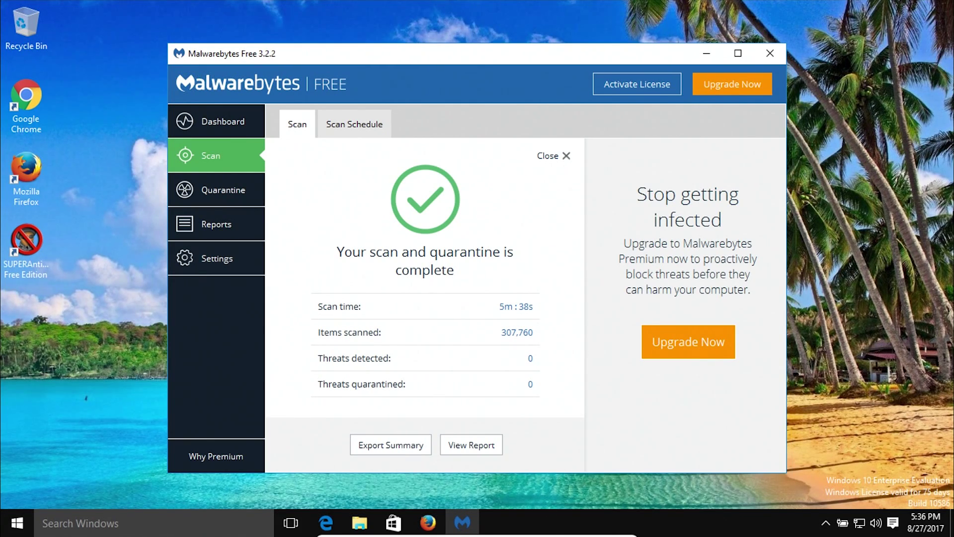
pyautogui.hotkey('alt', 'F4')
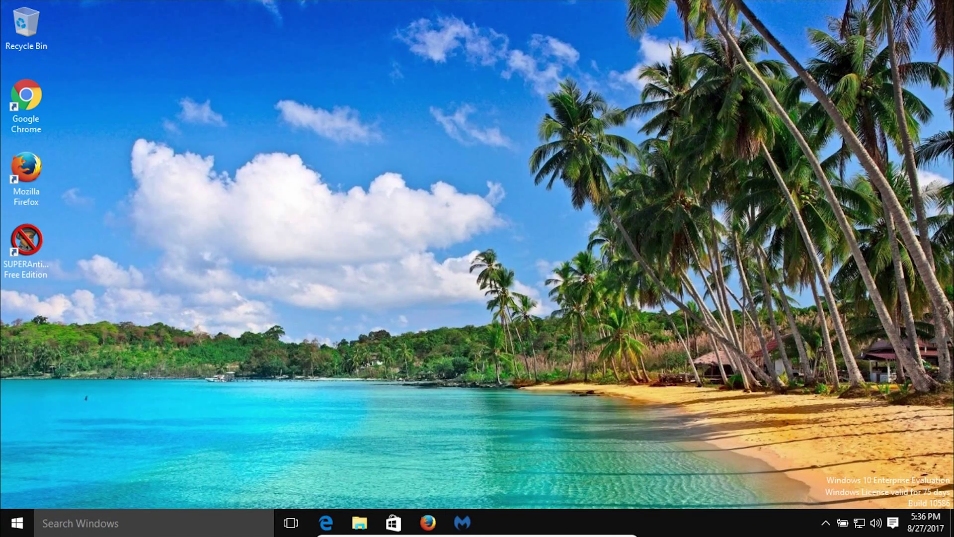
# Step: Search Windows for msconfig and run System Configuration as administrator
pyautogui.click(116, 522)
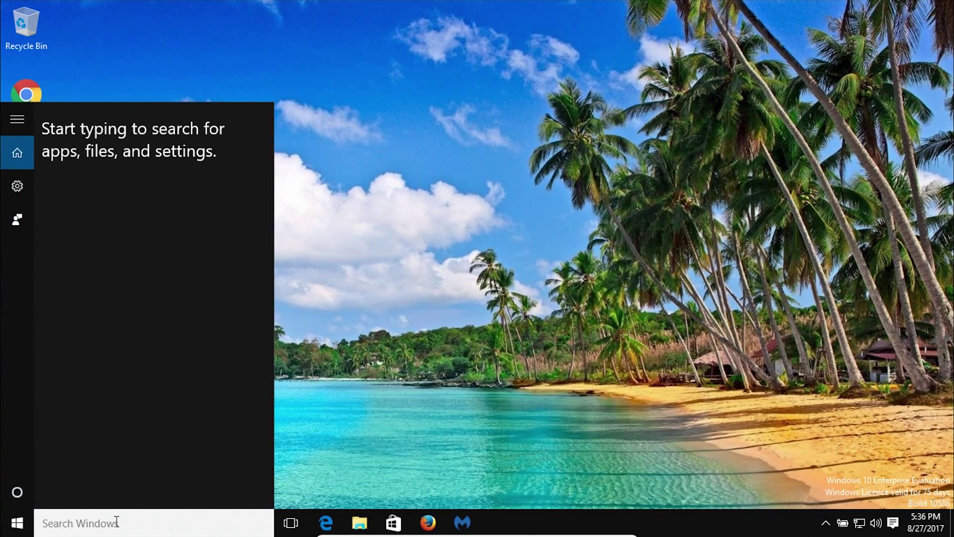
pyautogui.write('m')
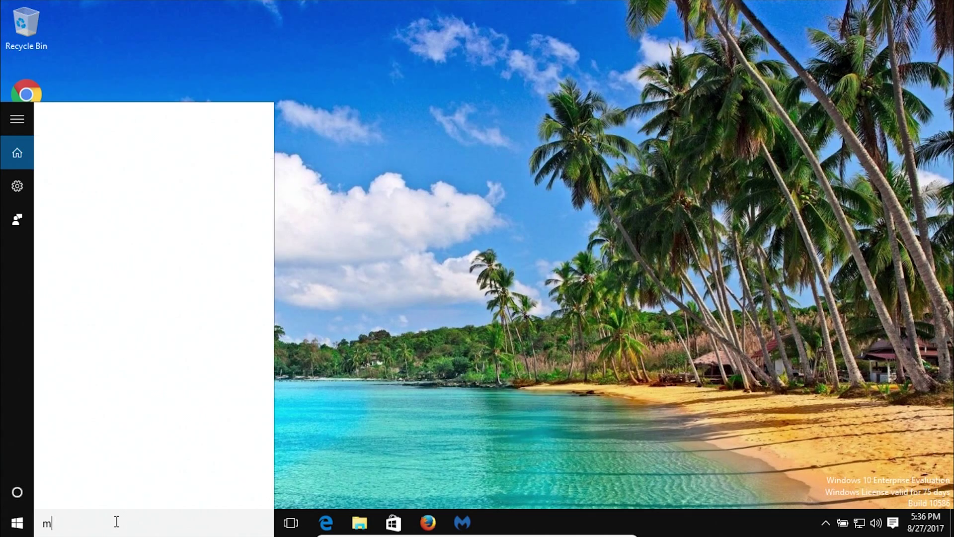
pyautogui.write('sconfig')
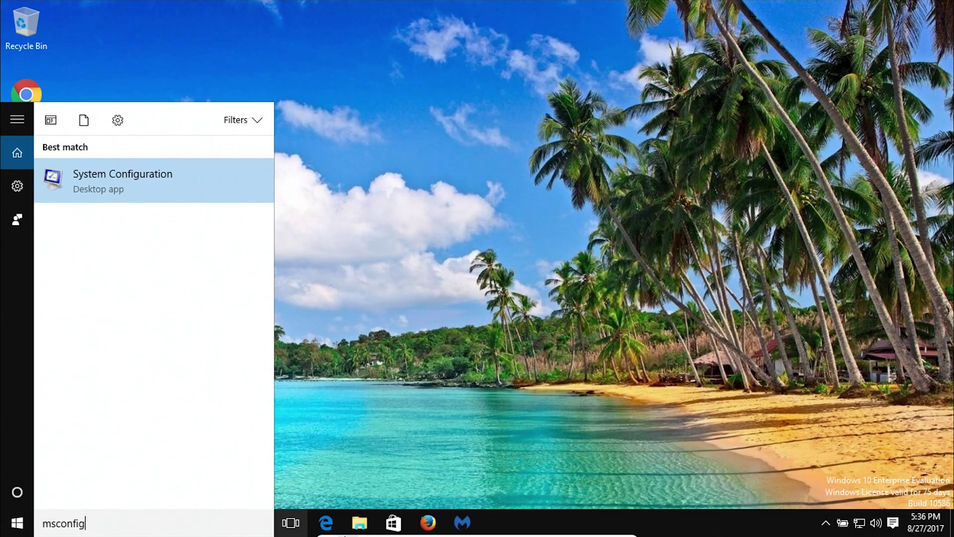
pyautogui.rightClick(101, 187)
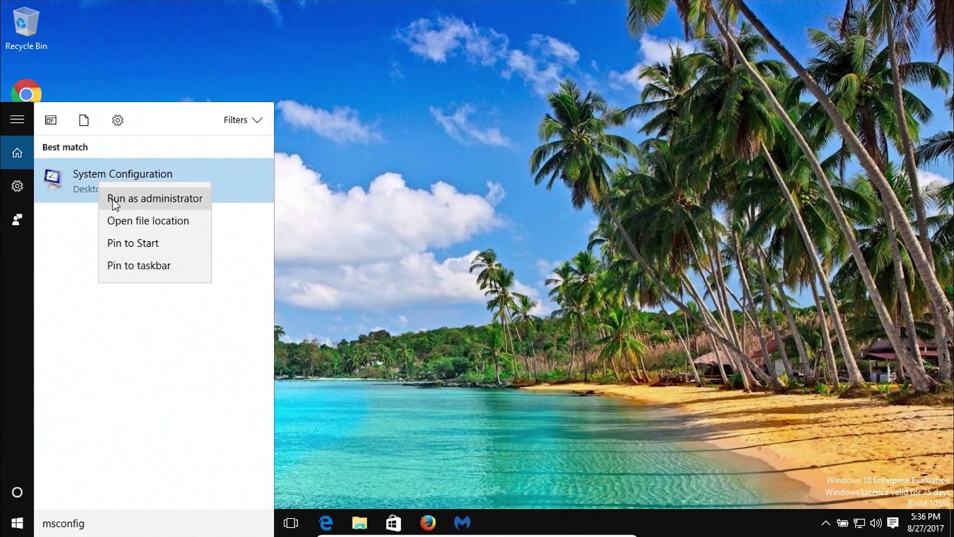
pyautogui.click(129, 198)
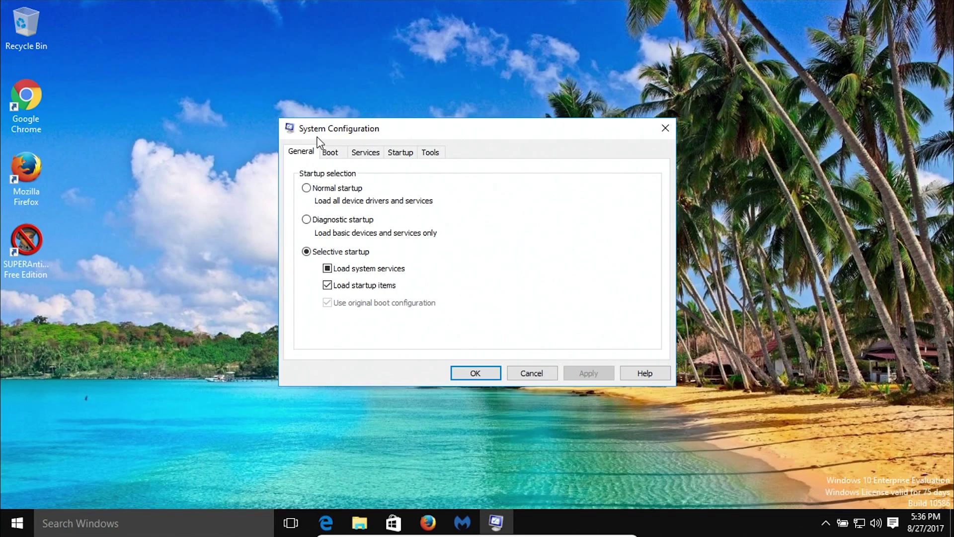
# Step: Hide all Microsoft services, disable the Malwarebytes Service and SAS Core Service, and apply the changes
pyautogui.click(368, 154)
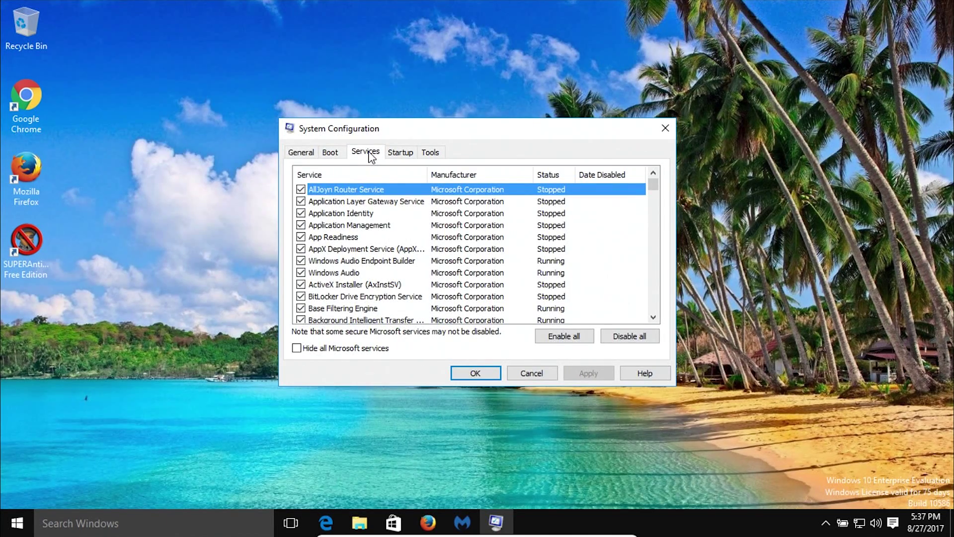
pyautogui.click(297, 349)
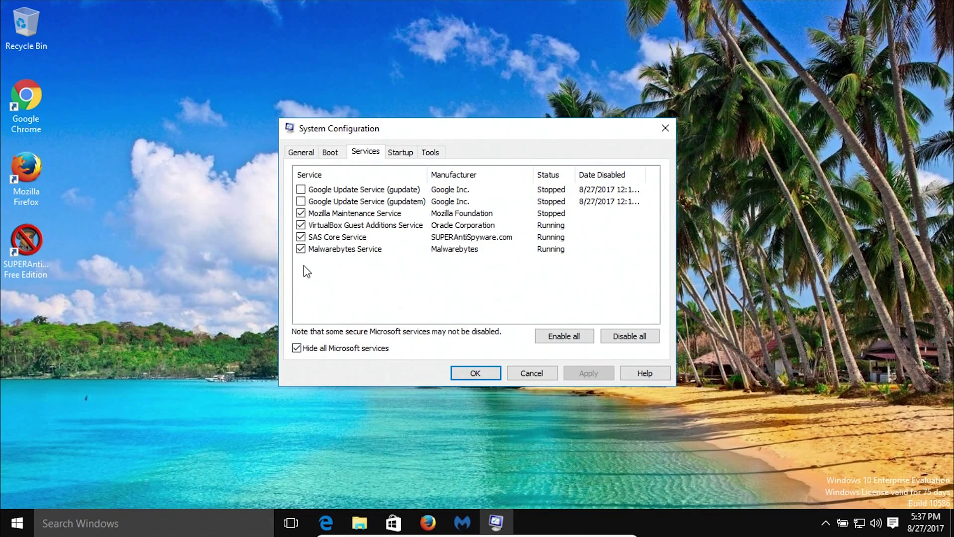
pyautogui.click(301, 249)
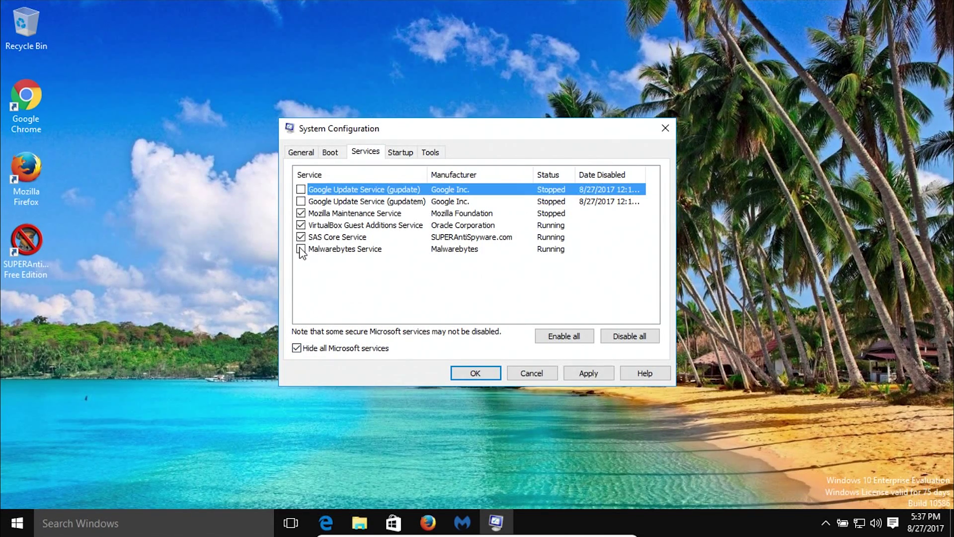
pyautogui.click(318, 238)
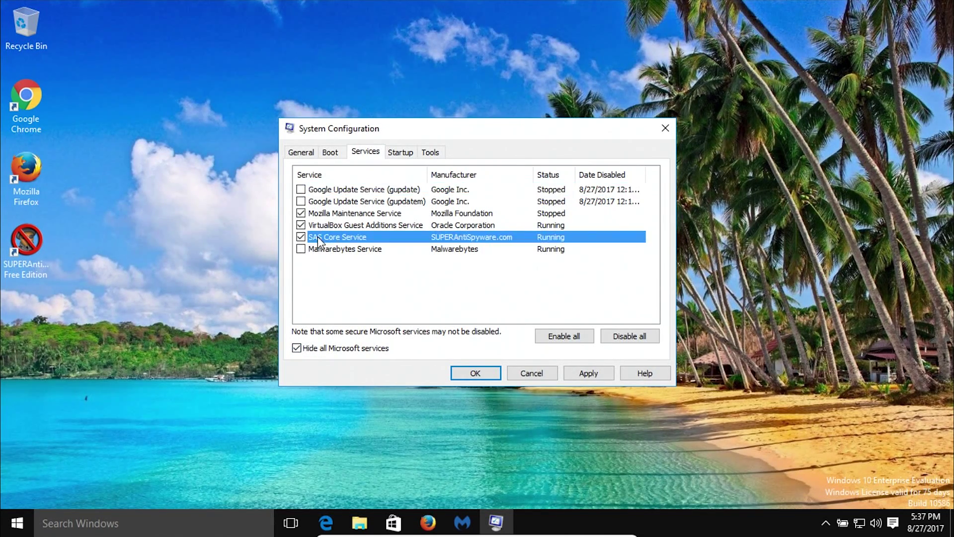
pyautogui.click(299, 237)
pyautogui.click(584, 373)
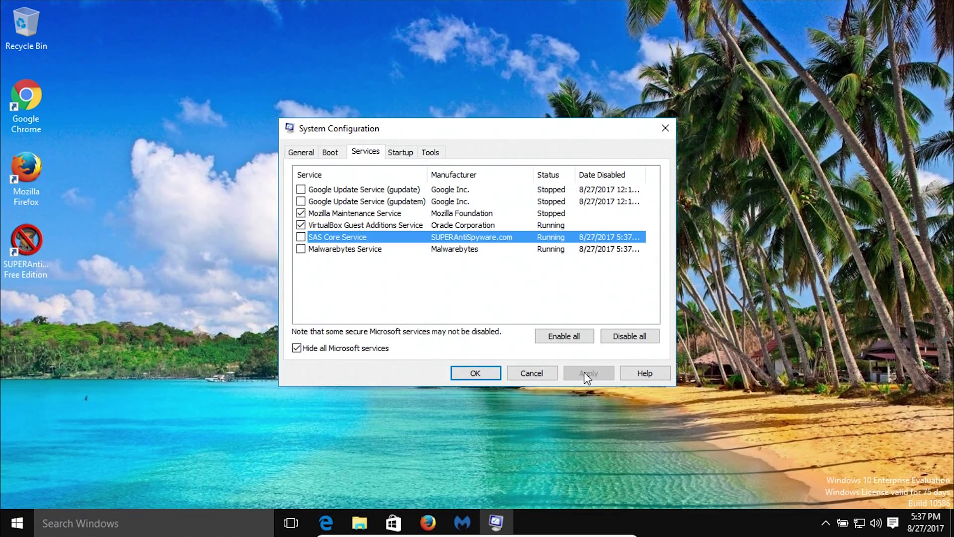
# Step: Open Task Manager's startup items from System Configuration and disable the SUPERAntiSpyware application
pyautogui.click(402, 153)
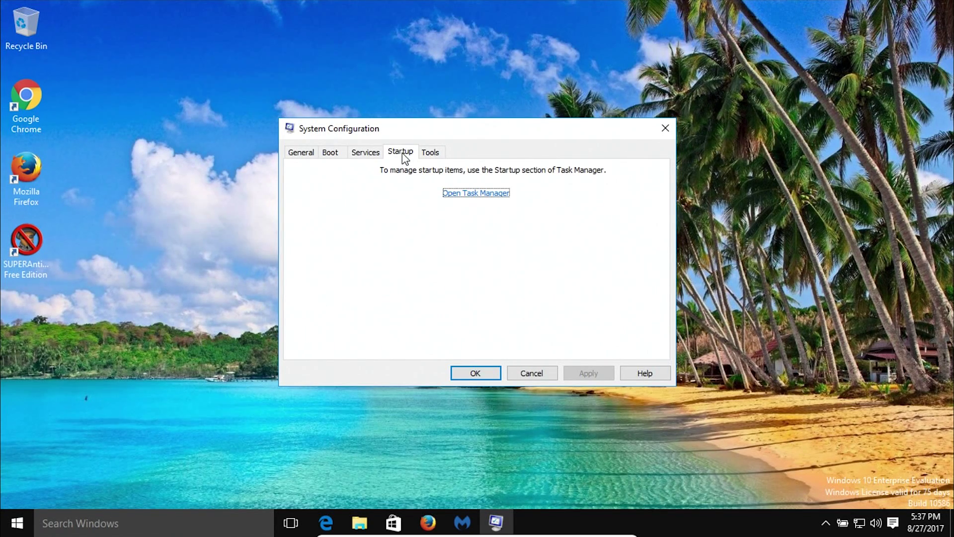
pyautogui.click(469, 193)
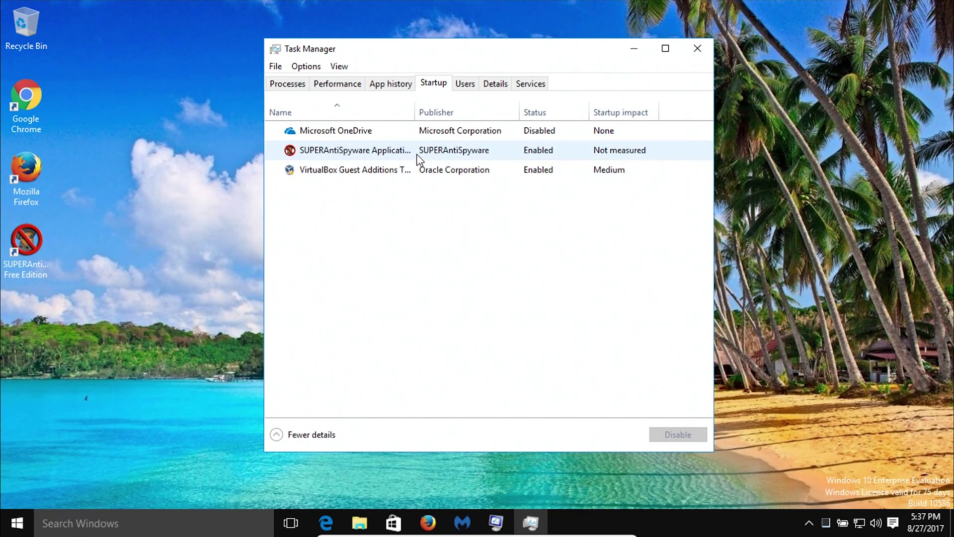
pyautogui.click(411, 152)
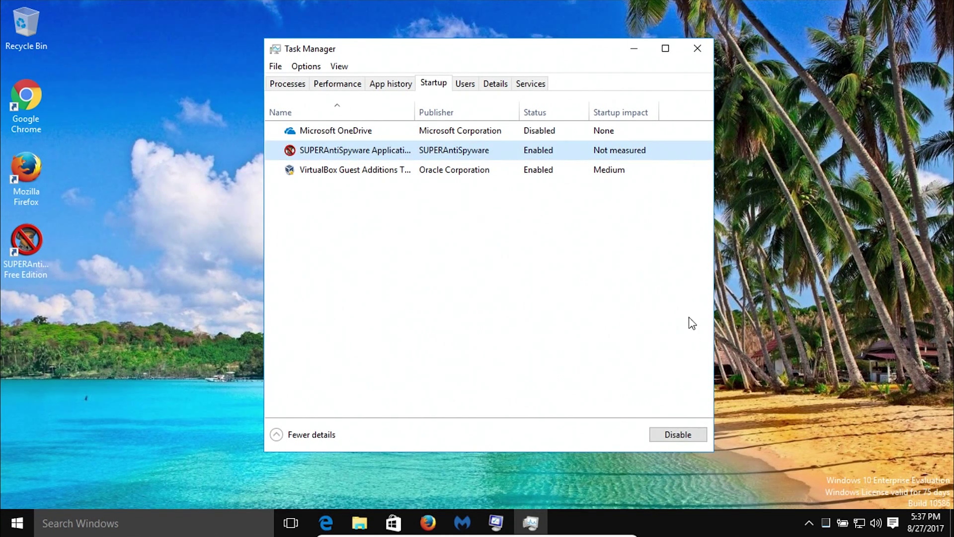
pyautogui.click(678, 434)
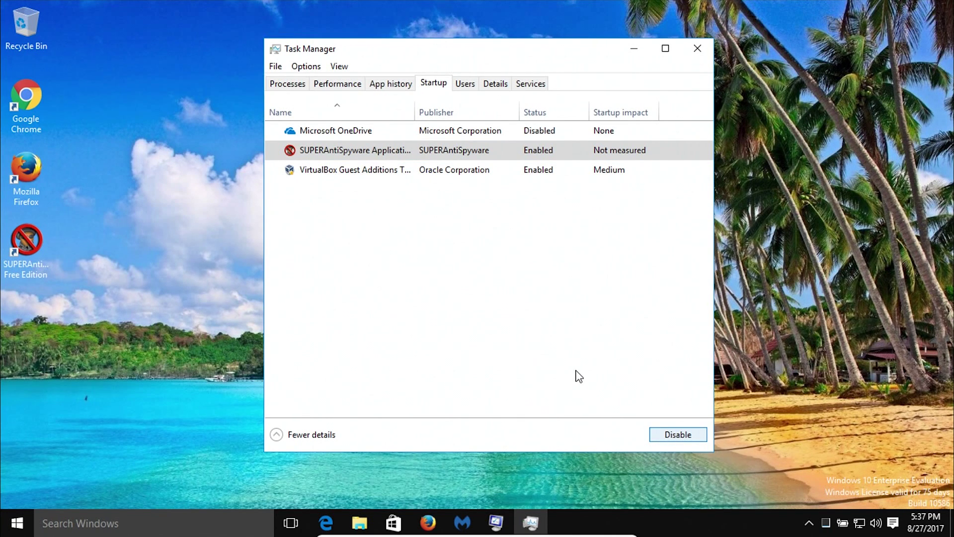